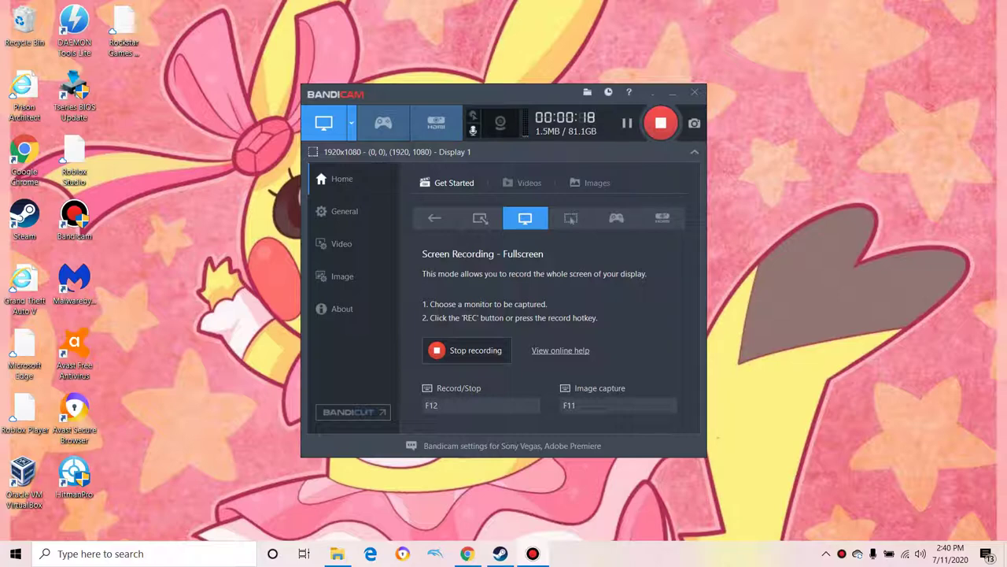
Step: Bring up a File Explorer window showing the Pictures folder
{"action": "key", "text": "alt+Tab"}
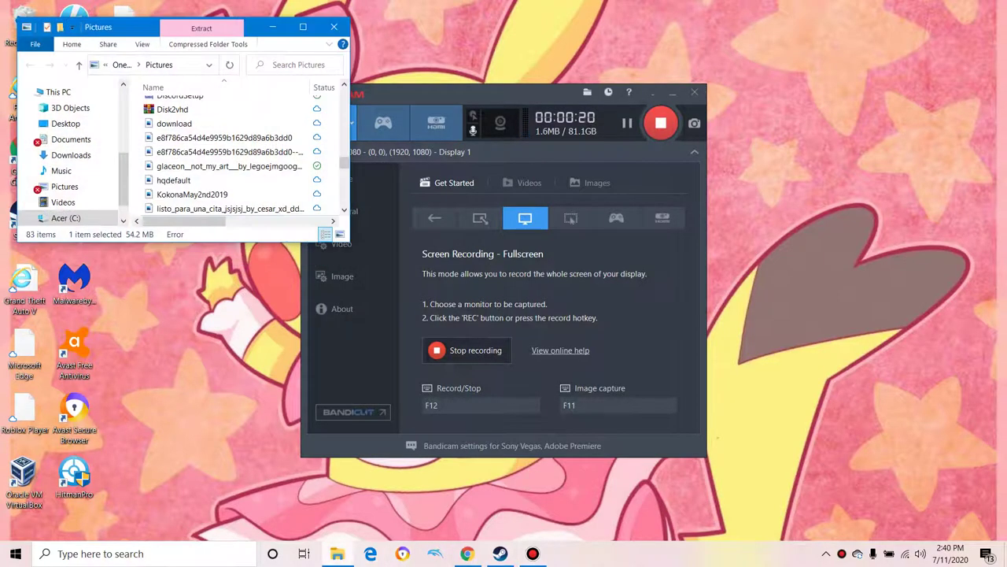
Step: Maximize Explorer and run Scan with Malwarebytes on the malware-samples-master folder
{"action": "left_click", "coordinate": [302, 27]}
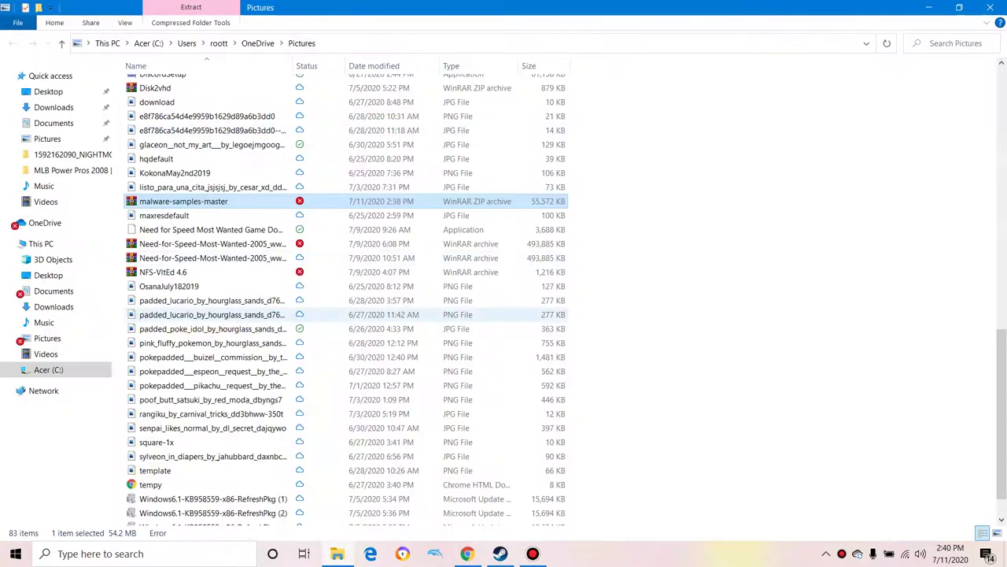
{"action": "scroll", "coordinate": [346, 299], "scroll_direction": "up", "scroll_amount": 10}
{"action": "scroll", "coordinate": [346, 299], "scroll_direction": "up", "scroll_amount": 6}
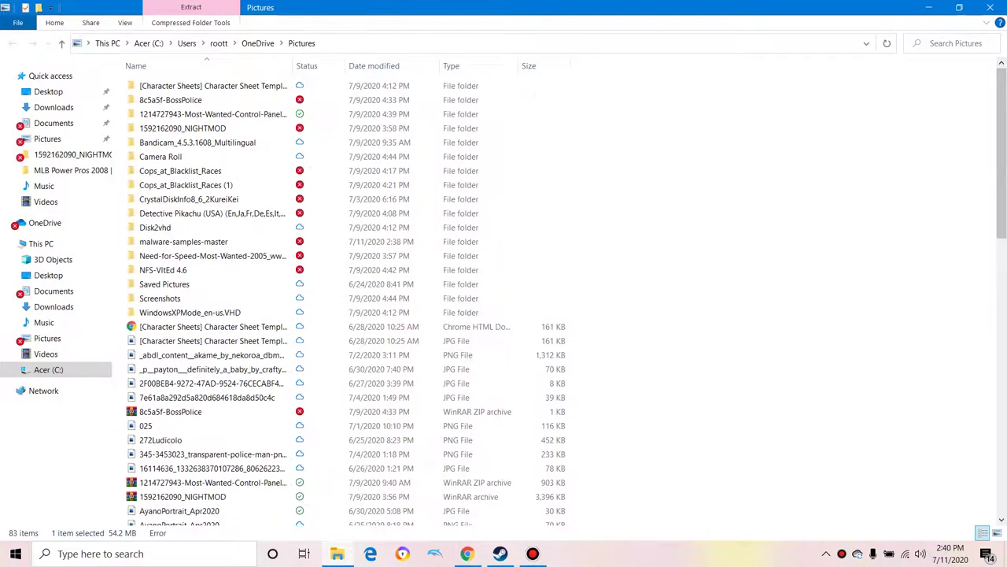
{"action": "left_click", "coordinate": [183, 241]}
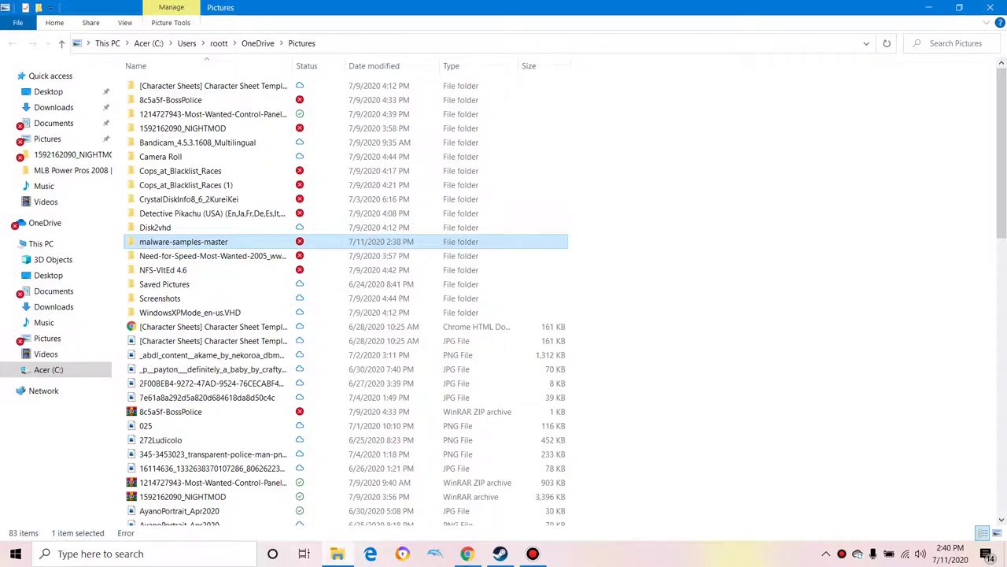
{"action": "right_click", "coordinate": [172, 242]}
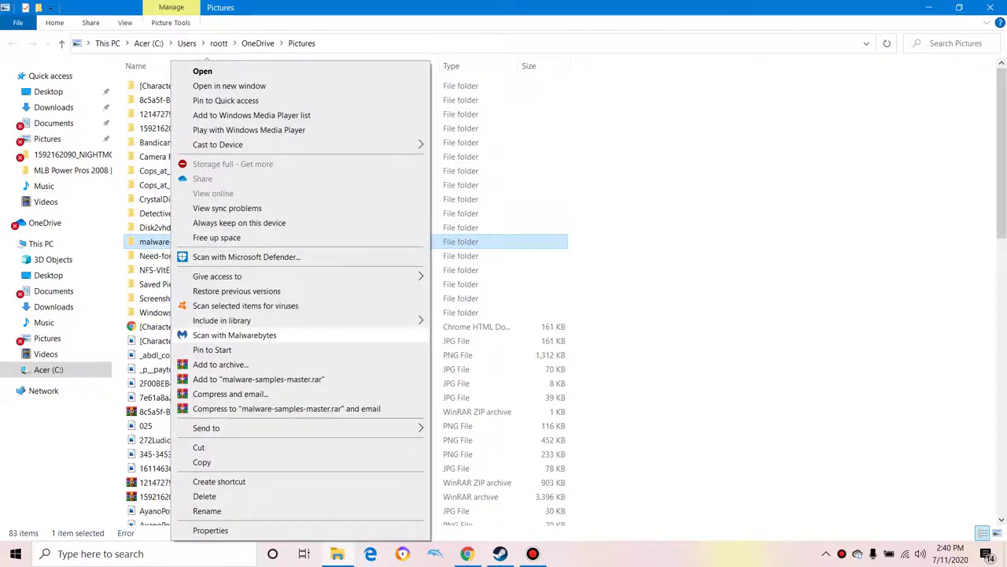
{"action": "left_click", "coordinate": [235, 334]}
Step: Restore the Explorer window, view Defender's 'Threats found' alert, then close Windows Security
{"action": "scroll", "coordinate": [346, 300], "scroll_direction": "down", "scroll_amount": 3}
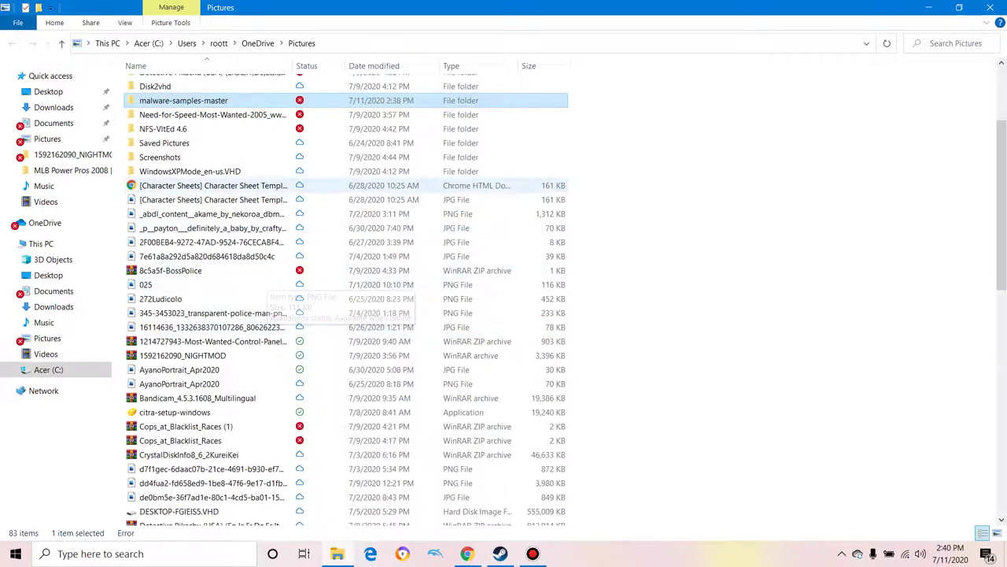
{"action": "key", "text": "super+Down"}
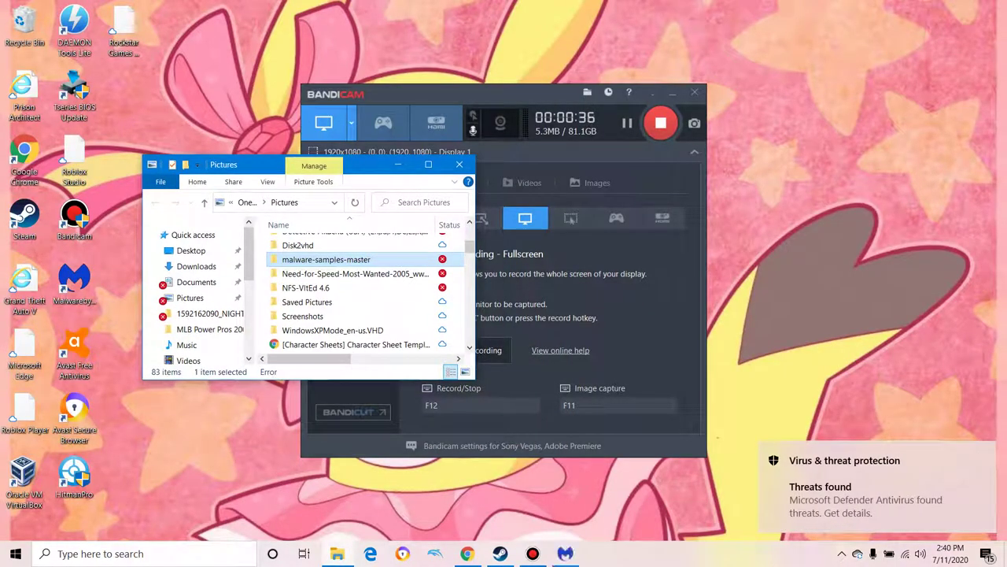
{"action": "left_click", "coordinate": [866, 496]}
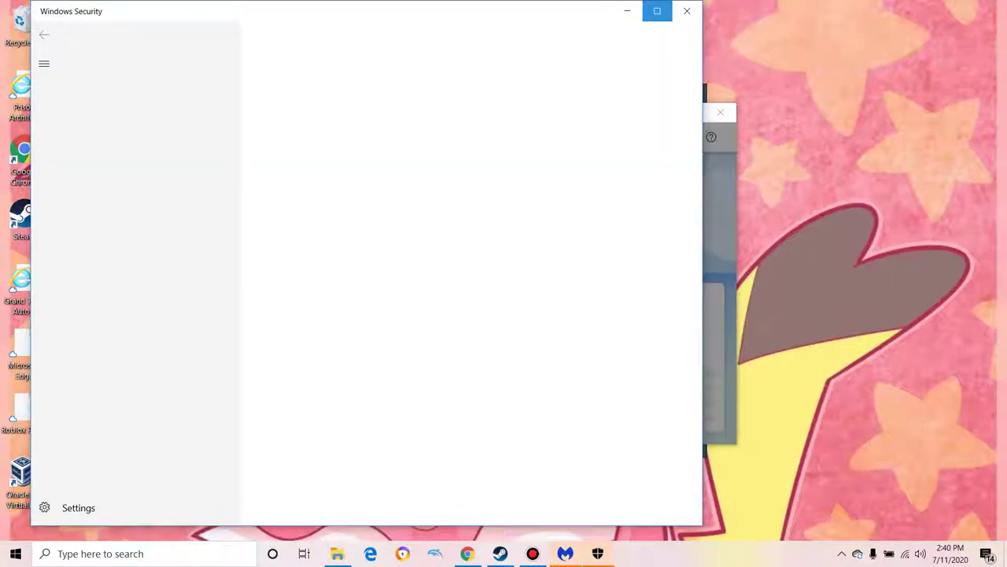
{"action": "left_click", "coordinate": [658, 11]}
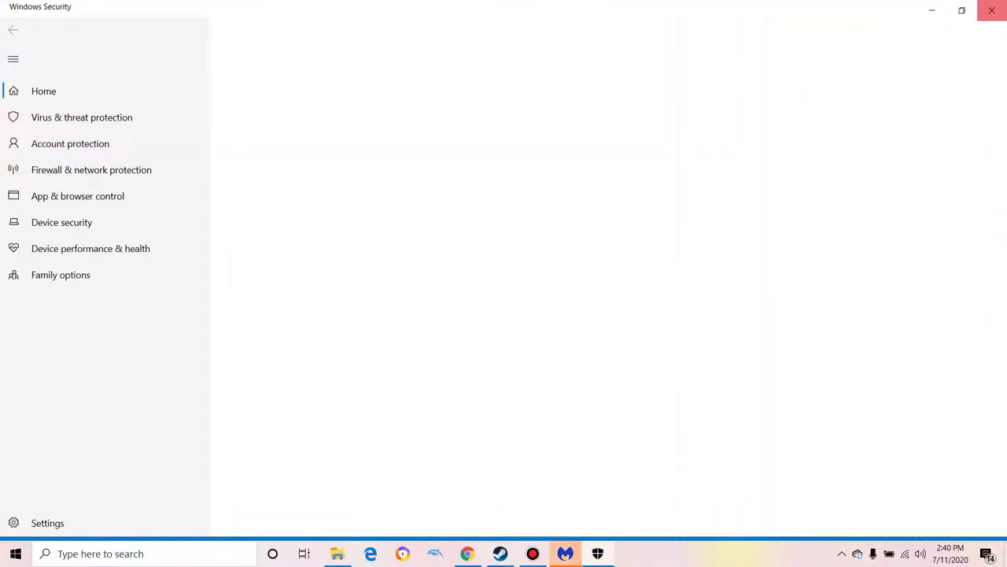
{"action": "left_click", "coordinate": [992, 10]}
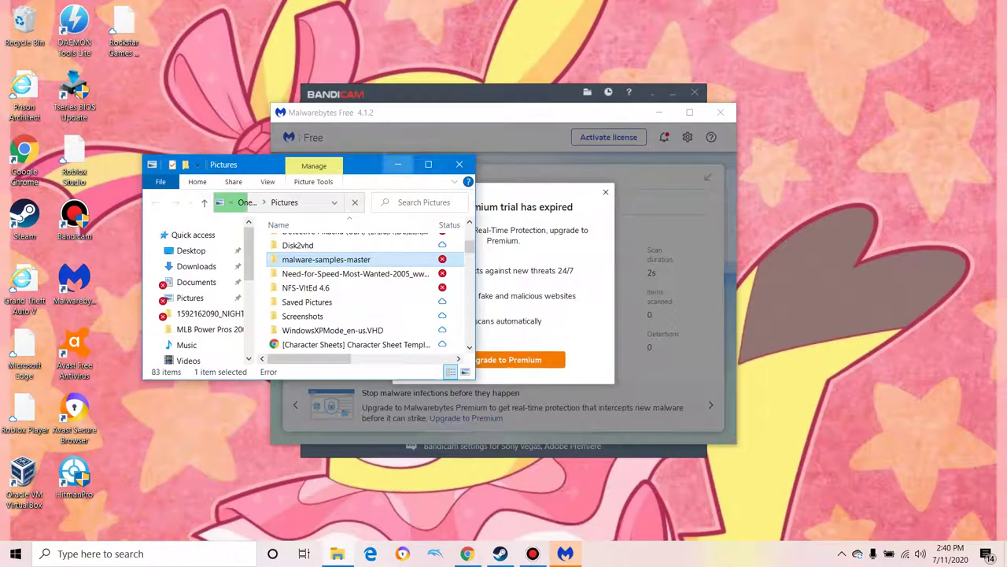
Step: Dismiss the Malwarebytes premium trial expired notice and decline real-time protection
{"action": "left_click", "coordinate": [398, 164]}
{"action": "key", "text": "Escape"}
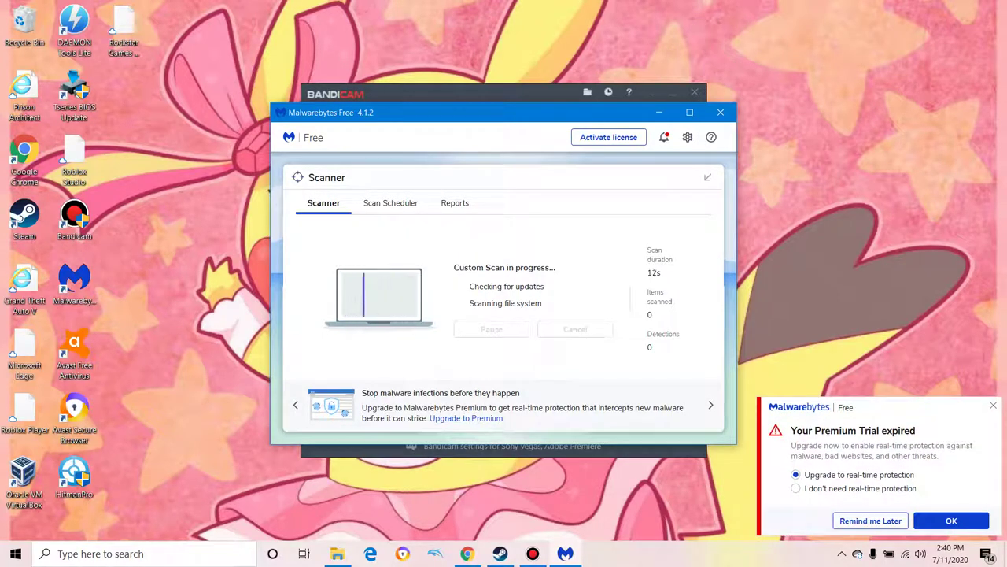
{"action": "left_click", "coordinate": [796, 488]}
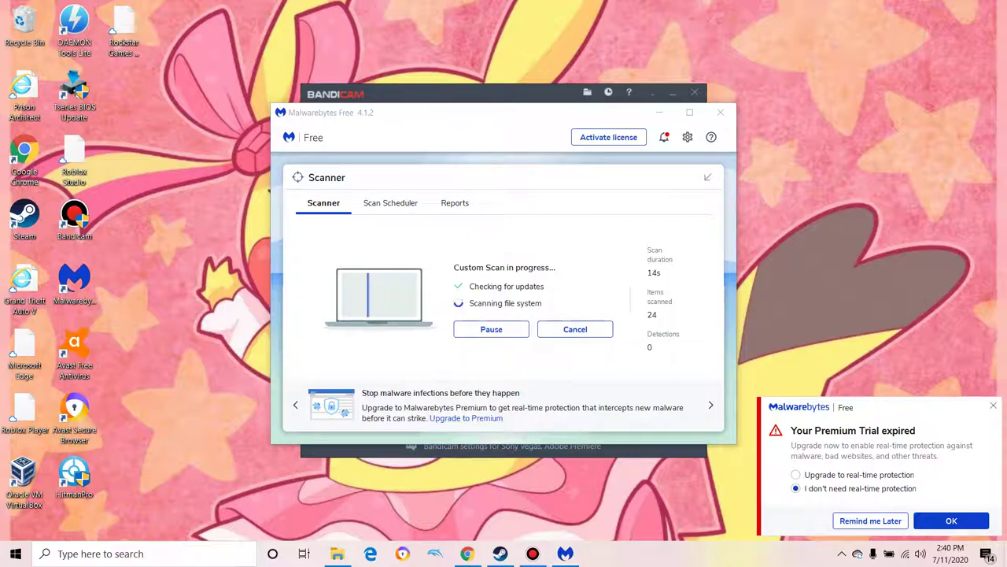
{"action": "left_click", "coordinate": [952, 520]}
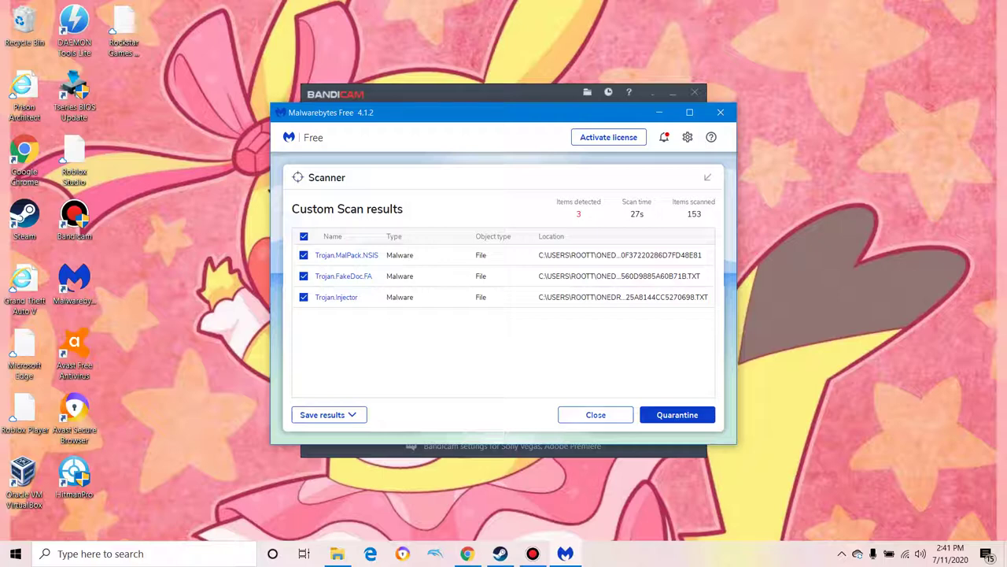
Step: Close the 3-detection scan results without quarantining and minimize Malwarebytes
{"action": "left_click", "coordinate": [596, 415]}
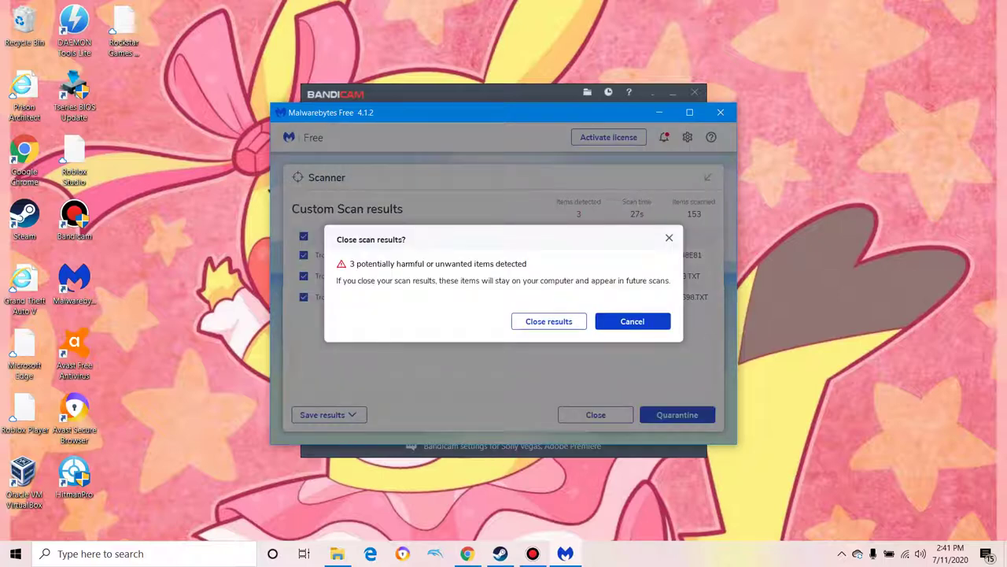
{"action": "left_click", "coordinate": [548, 321]}
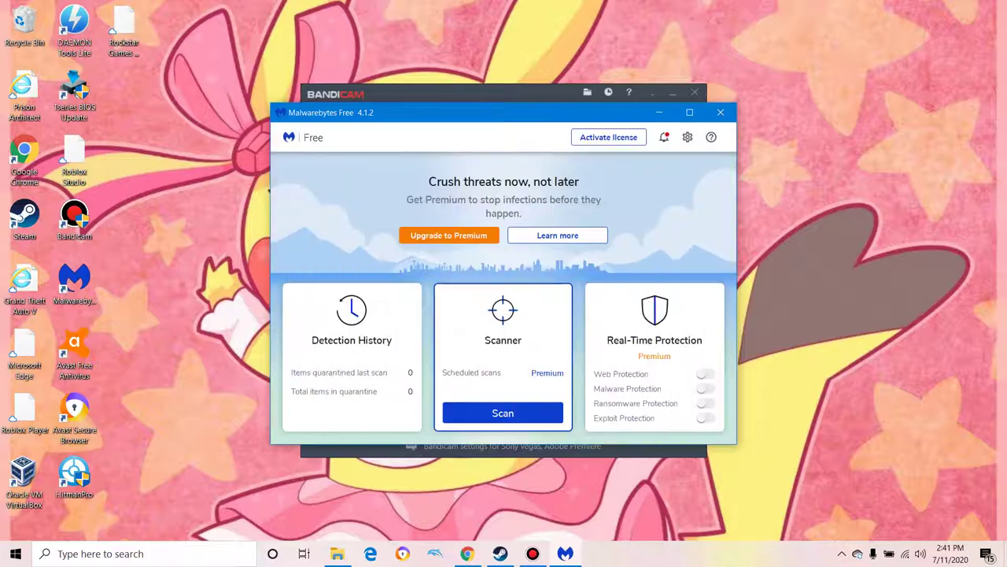
{"action": "left_click", "coordinate": [659, 113]}
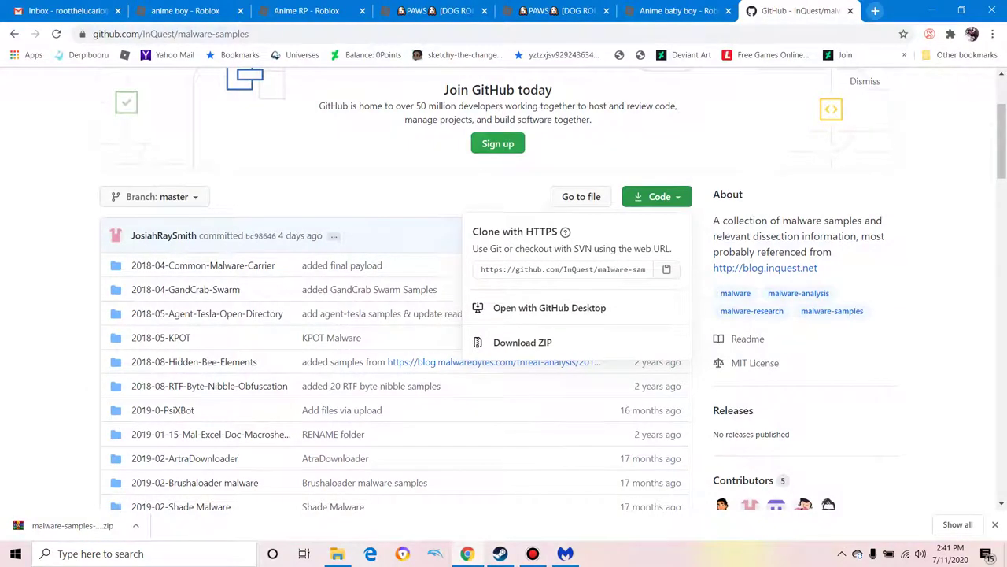
Step: Search 'comodo internet security free download' in a new tab and open Comodo's free protection page
{"action": "key", "text": "ctrl+t"}
{"action": "type", "text": "comodo"}
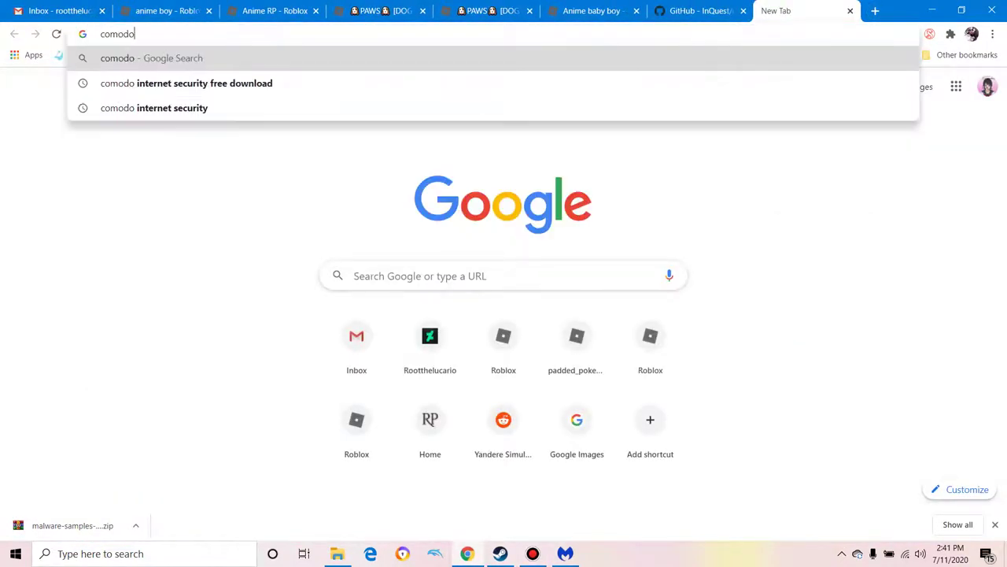
{"action": "key", "text": "Down"}
{"action": "key", "text": "Return"}
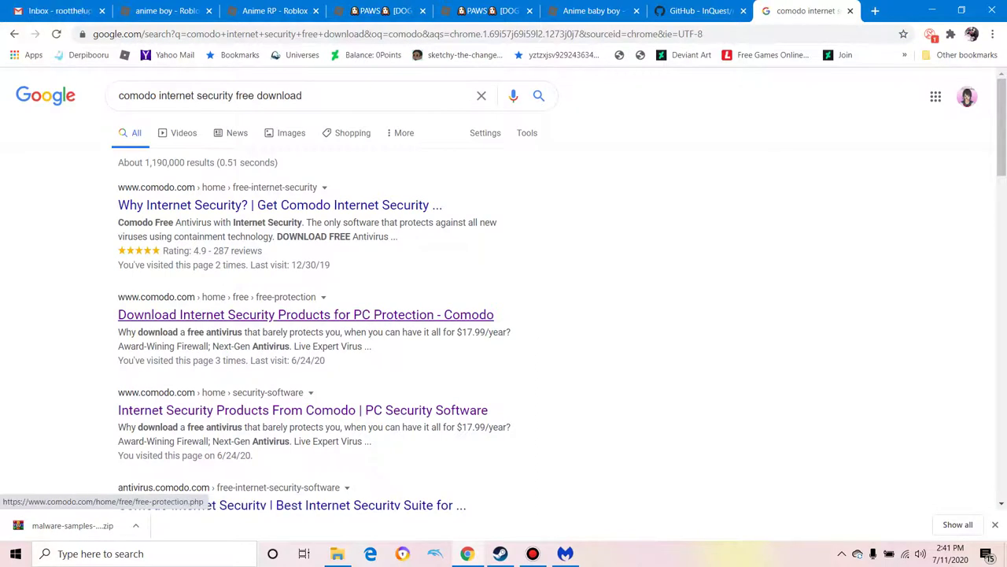
{"action": "left_click", "coordinate": [305, 314]}
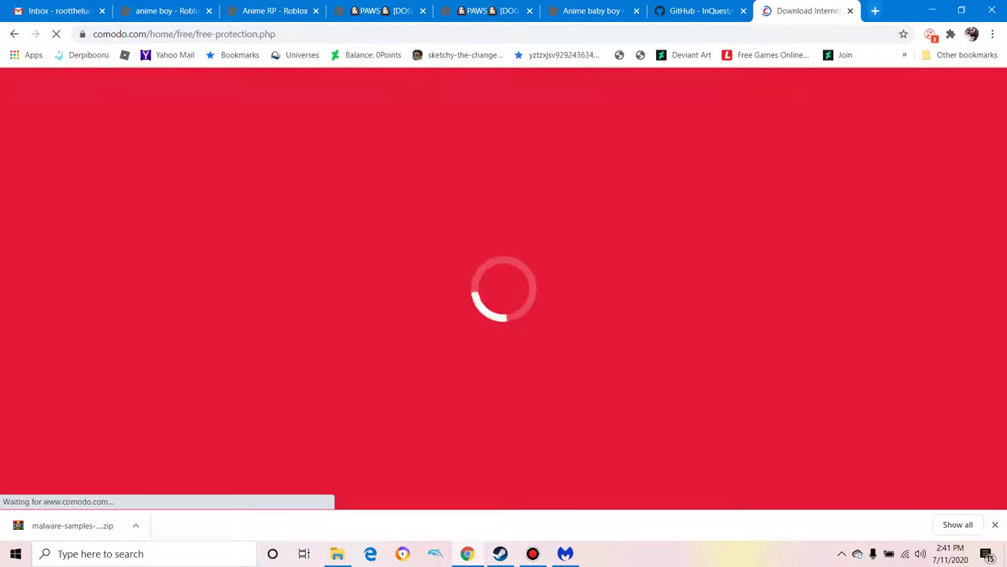
Step: Scroll the page to the Cleaning Essentials FREE DOWNLOAD card
{"action": "scroll", "coordinate": [503, 288], "scroll_direction": "down", "scroll_amount": 2}
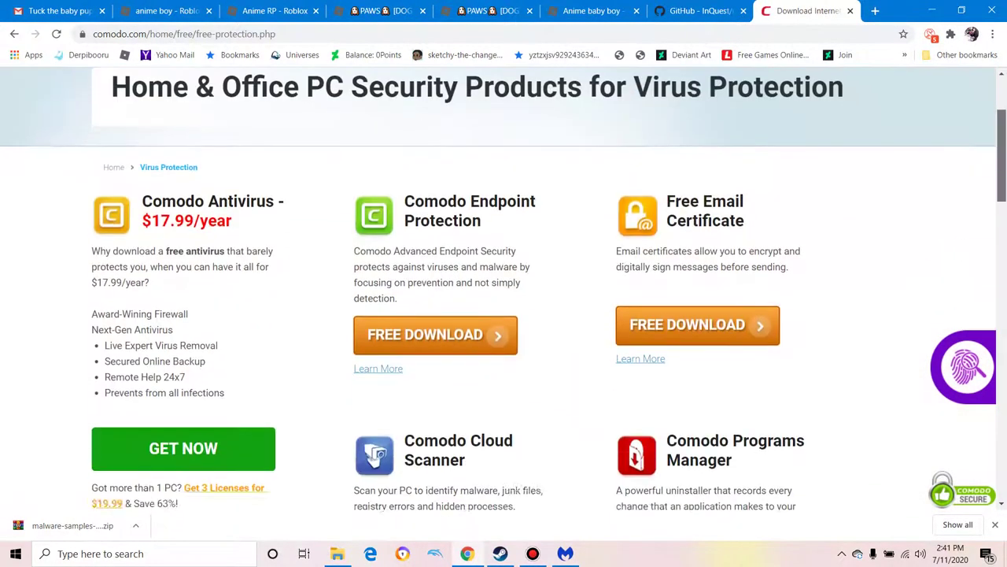
{"action": "scroll", "coordinate": [504, 288], "scroll_direction": "down", "scroll_amount": 5}
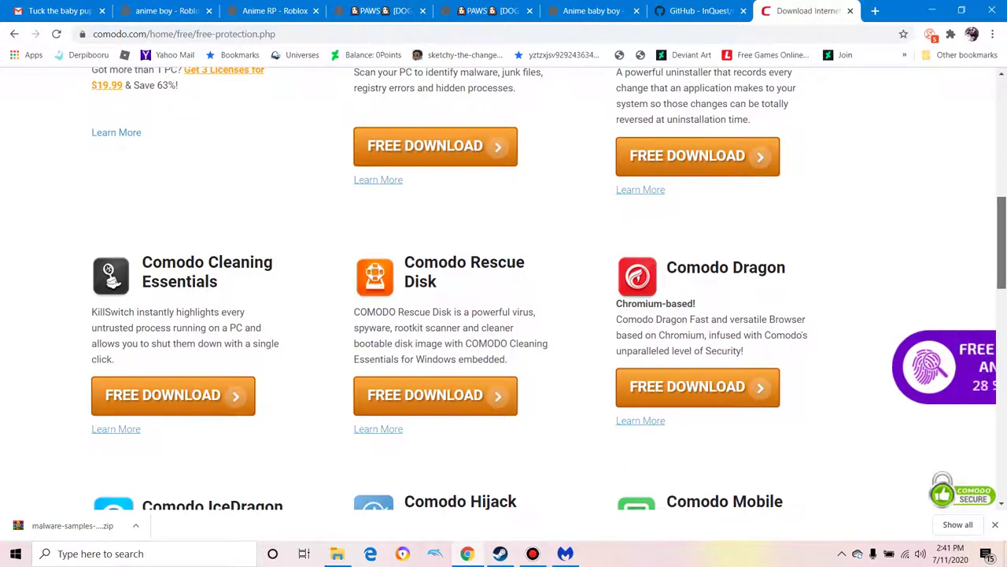
{"action": "scroll", "coordinate": [503, 288], "scroll_direction": "down", "scroll_amount": 3}
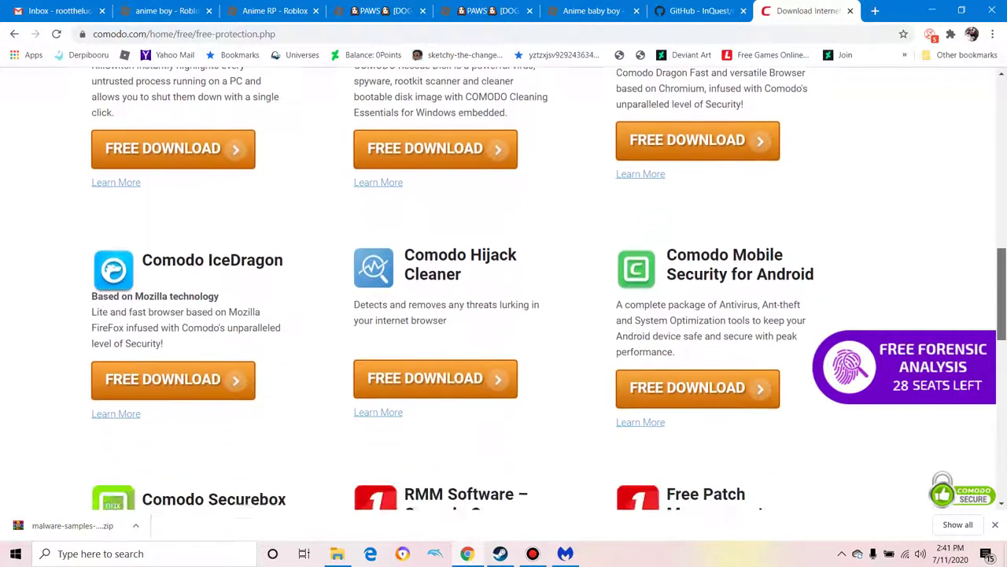
{"action": "scroll", "coordinate": [503, 288], "scroll_direction": "down", "scroll_amount": 4}
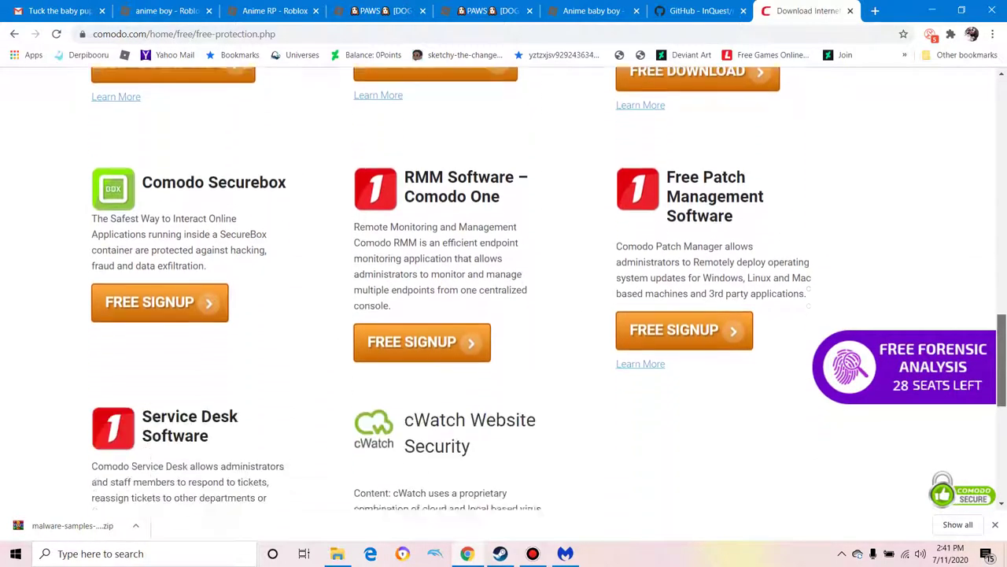
{"action": "scroll", "coordinate": [504, 288], "scroll_direction": "down", "scroll_amount": 2}
{"action": "scroll", "coordinate": [504, 288], "scroll_direction": "up", "scroll_amount": 10}
{"action": "scroll", "coordinate": [504, 288], "scroll_direction": "down", "scroll_amount": 1}
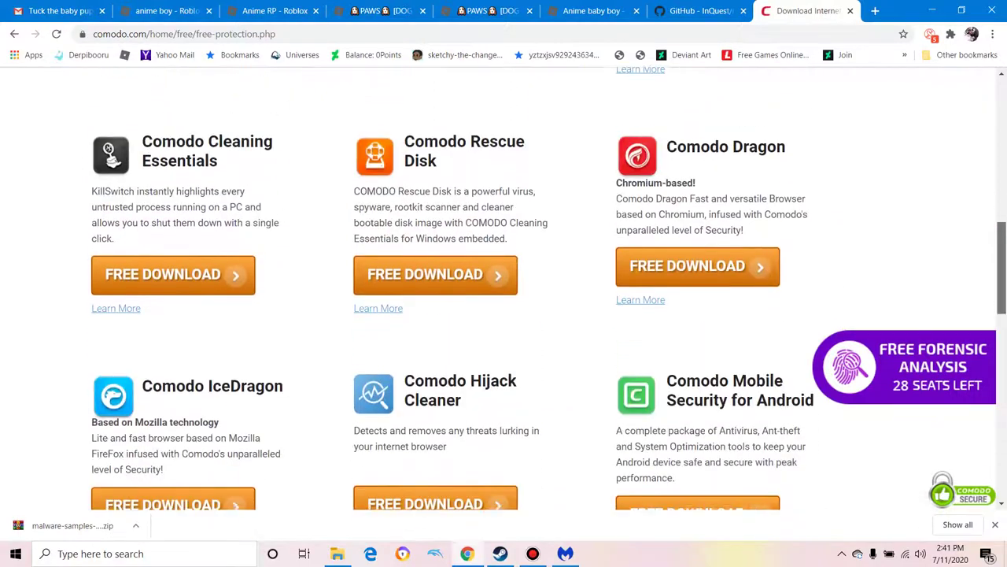
{"action": "scroll", "coordinate": [504, 288], "scroll_direction": "up", "scroll_amount": 3}
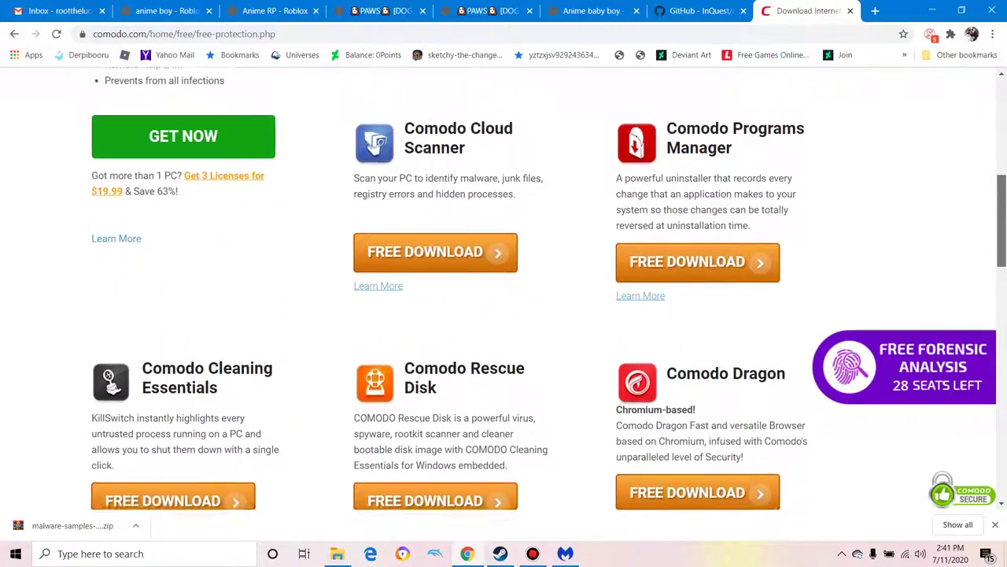
{"action": "scroll", "coordinate": [504, 288], "scroll_direction": "up", "scroll_amount": 3}
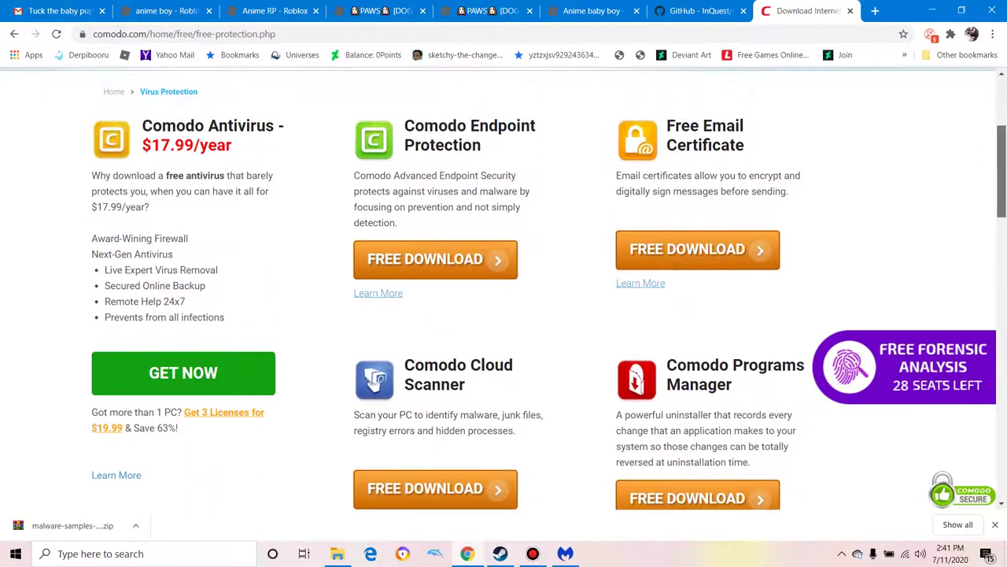
{"action": "scroll", "coordinate": [503, 288], "scroll_direction": "down", "scroll_amount": 7}
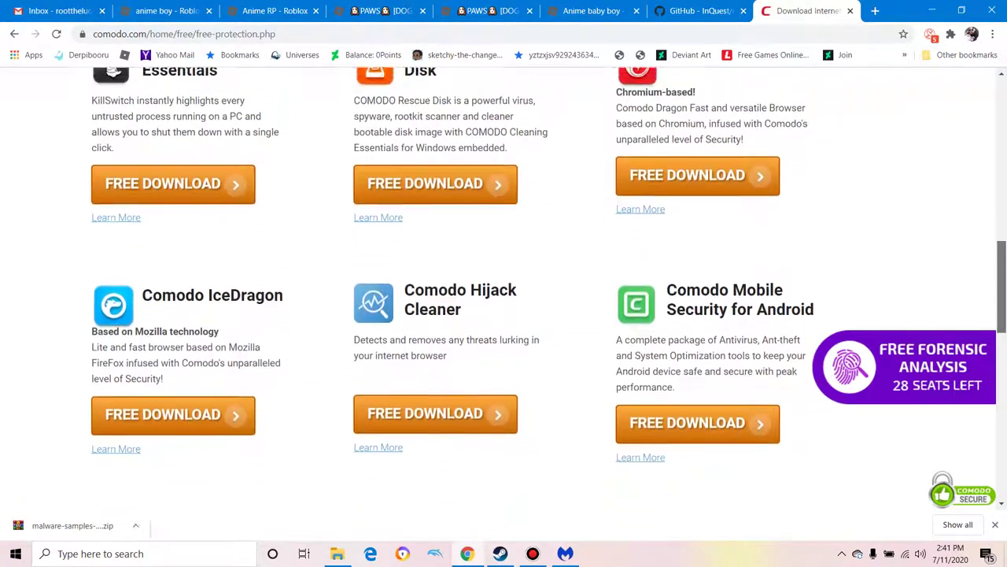
{"action": "scroll", "coordinate": [504, 288], "scroll_direction": "up", "scroll_amount": 1}
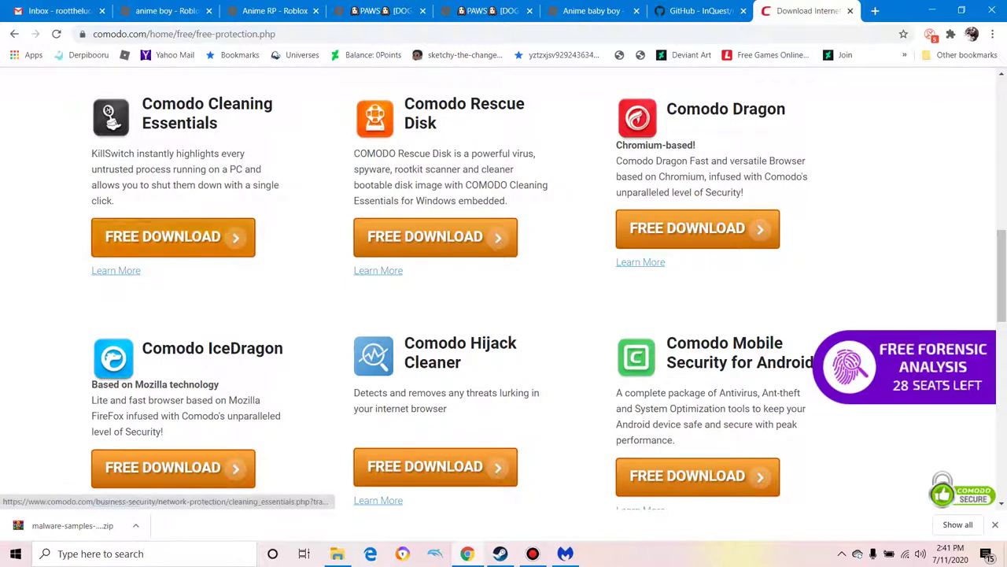
Step: Look through the Cleaning Essentials download page and reviews, then close the Comodo tab
{"action": "left_click", "coordinate": [173, 236]}
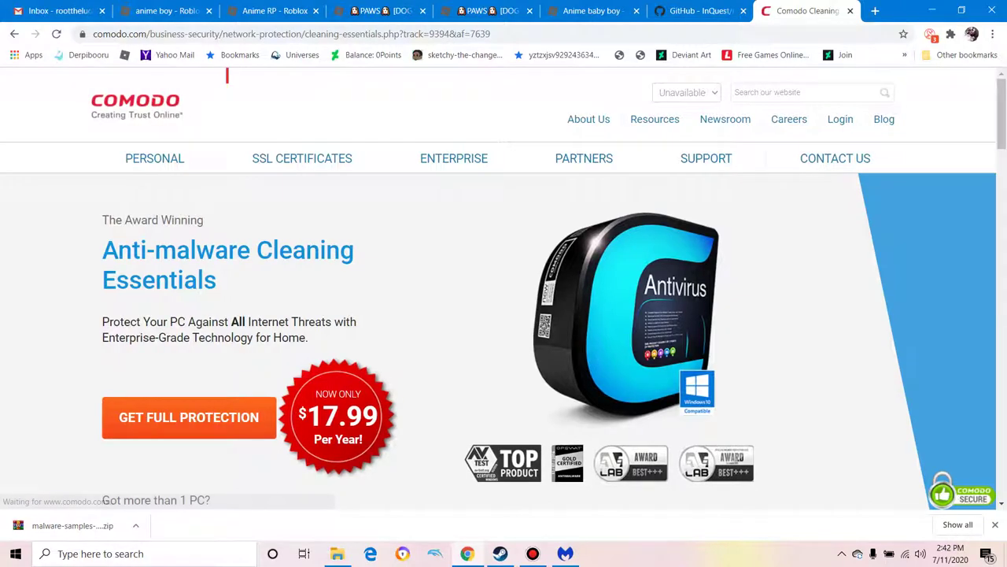
{"action": "scroll", "coordinate": [504, 288], "scroll_direction": "down", "scroll_amount": 20}
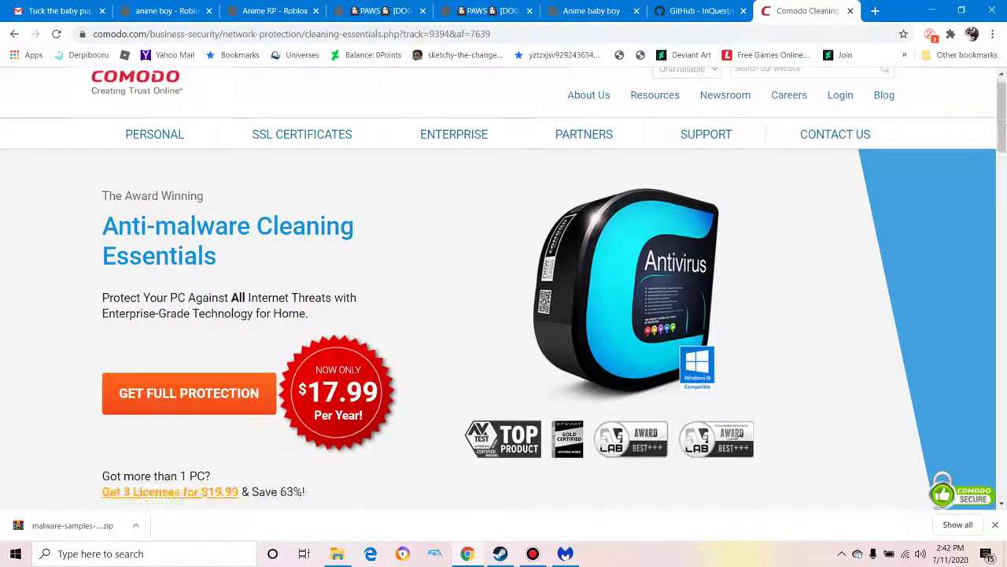
{"action": "scroll", "coordinate": [504, 288], "scroll_direction": "down", "scroll_amount": 12}
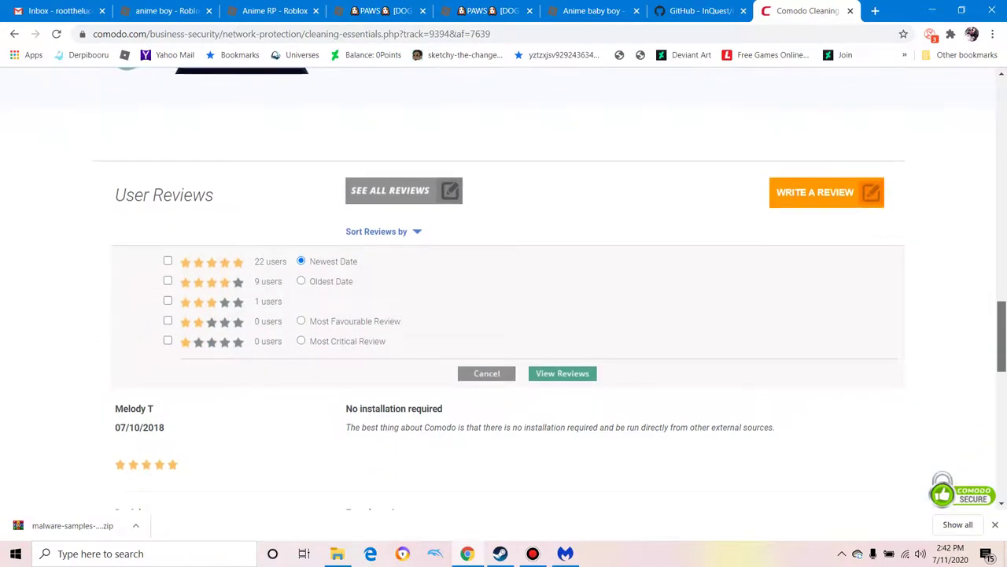
{"action": "scroll", "coordinate": [504, 289], "scroll_direction": "down", "scroll_amount": 1}
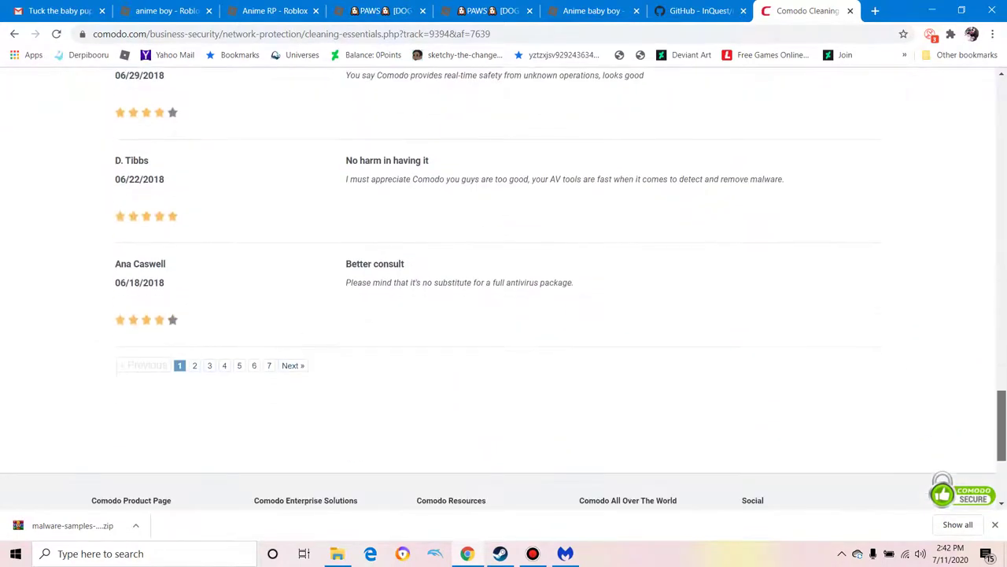
{"action": "scroll", "coordinate": [504, 288], "scroll_direction": "up", "scroll_amount": 2}
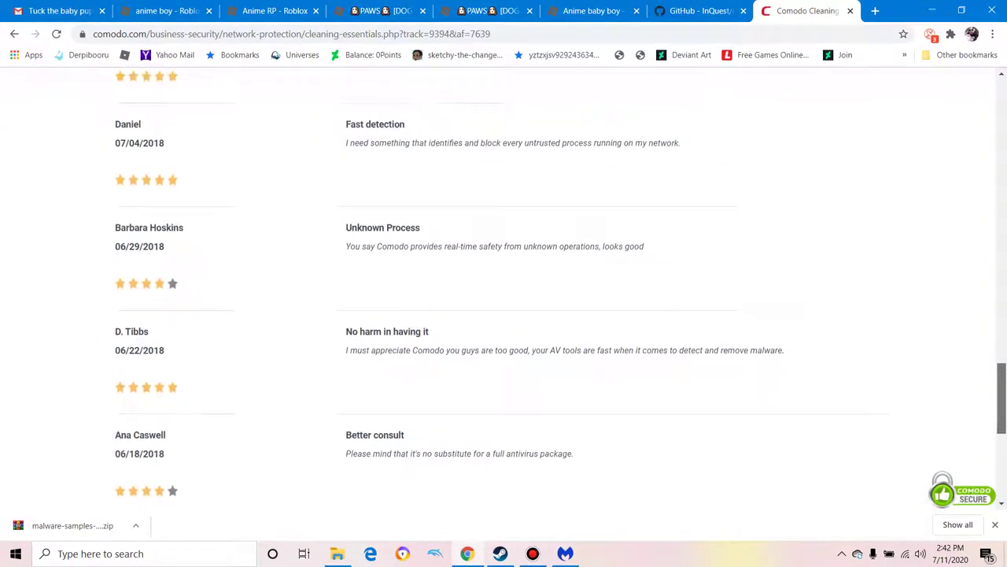
{"action": "scroll", "coordinate": [504, 288], "scroll_direction": "up", "scroll_amount": 15}
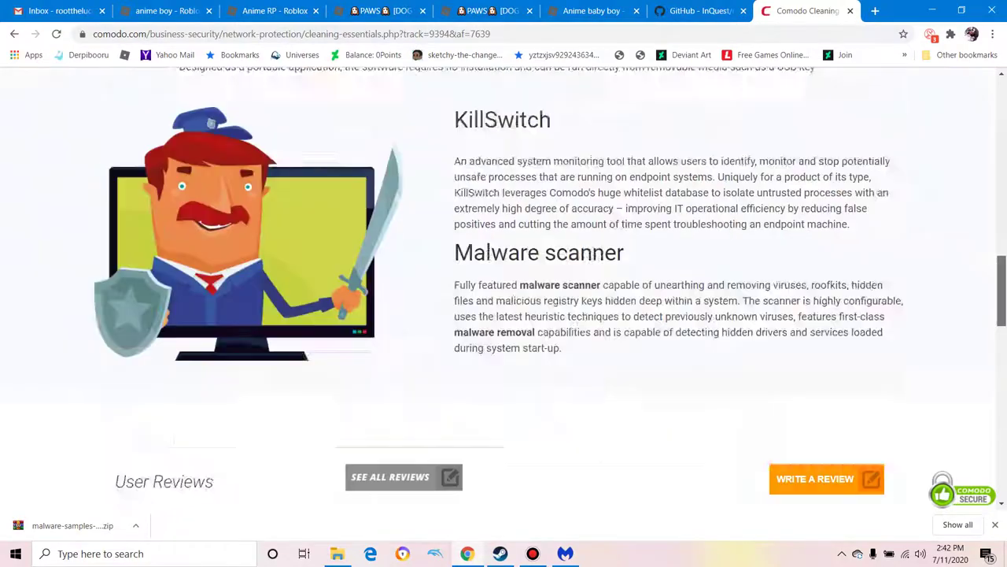
{"action": "scroll", "coordinate": [503, 288], "scroll_direction": "up", "scroll_amount": 4}
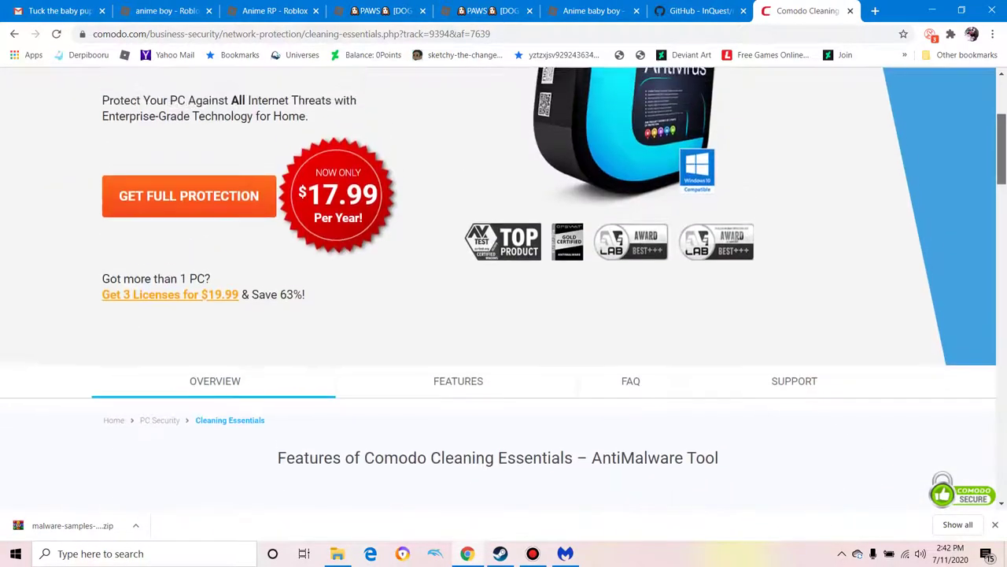
{"action": "scroll", "coordinate": [503, 288], "scroll_direction": "down", "scroll_amount": 5}
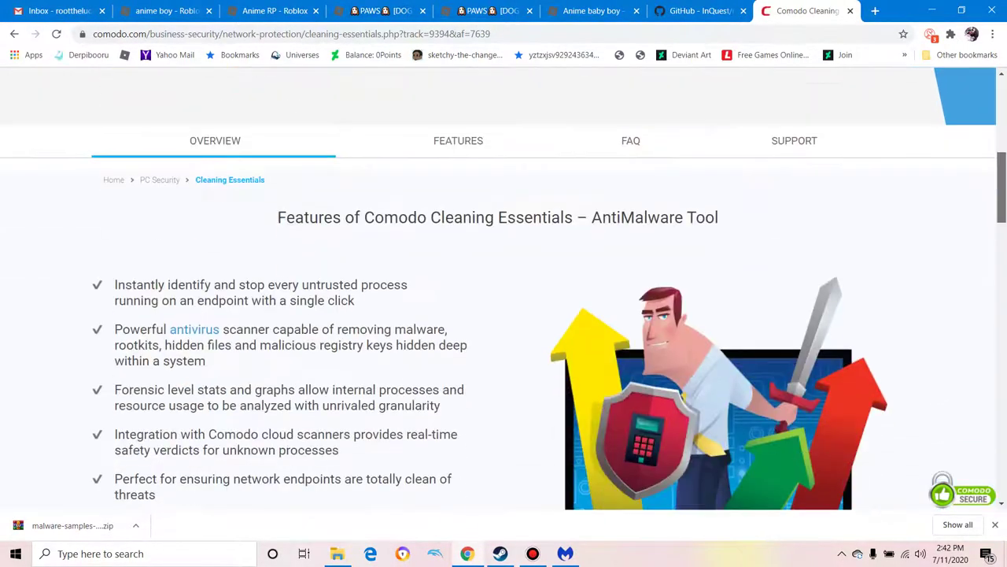
{"action": "scroll", "coordinate": [504, 288], "scroll_direction": "down", "scroll_amount": 15}
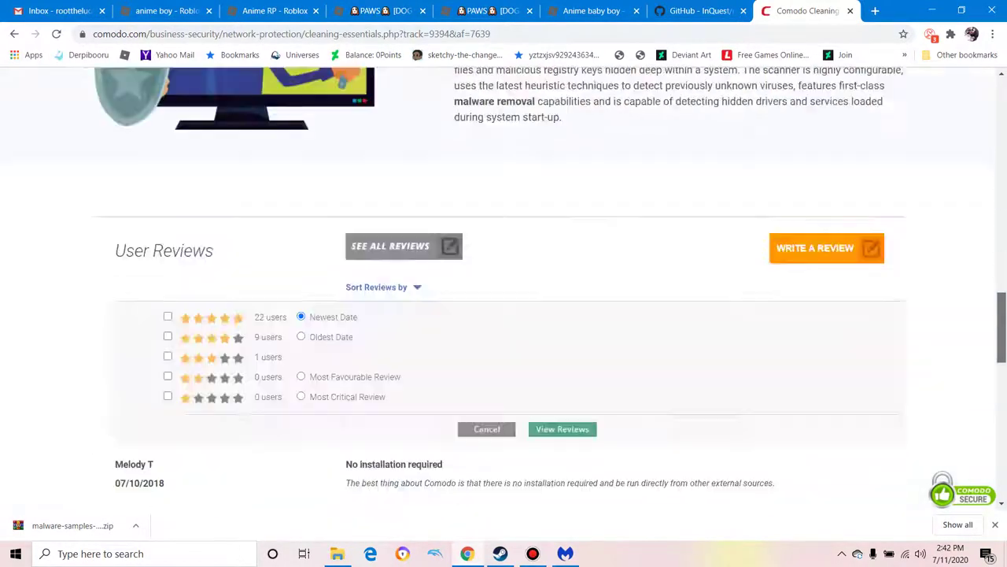
{"action": "scroll", "coordinate": [504, 288], "scroll_direction": "up", "scroll_amount": 4}
{"action": "left_click_drag", "start_coordinate": [1002, 328], "coordinate": [1002, 114]}
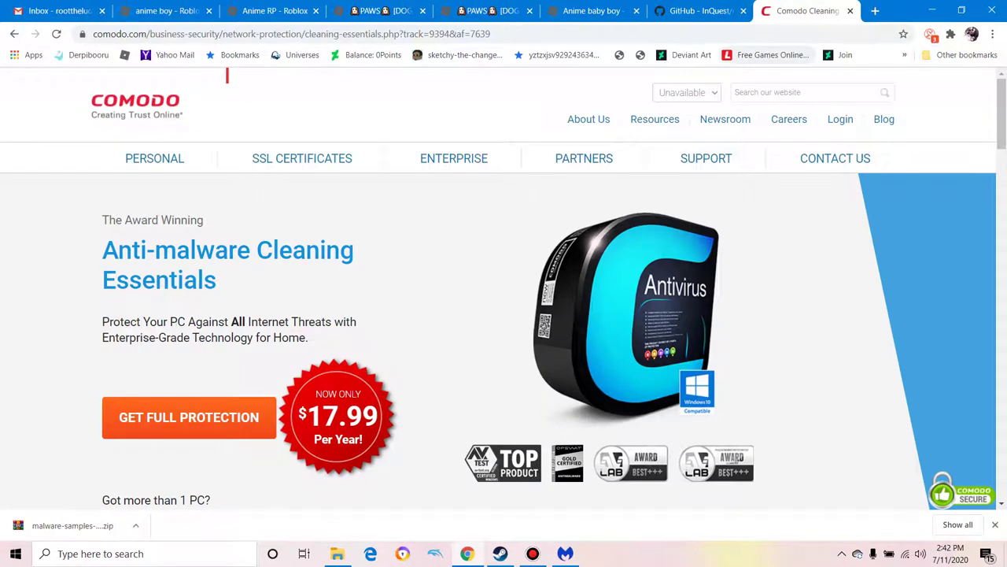
{"action": "left_click", "coordinate": [850, 10]}
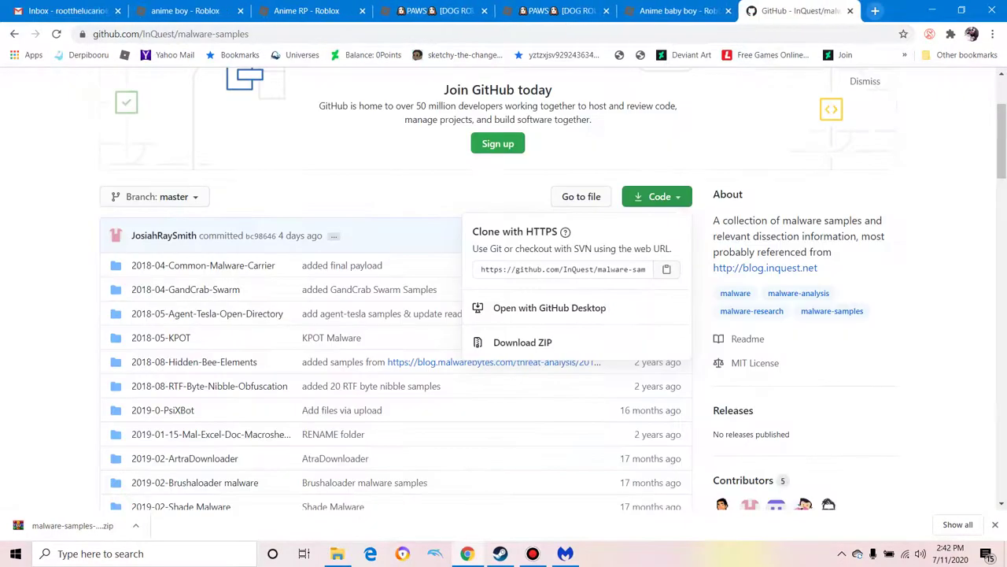
Step: Search 'avira' in a new tab, open avira.com and accept all cookies
{"action": "left_click", "coordinate": [875, 10]}
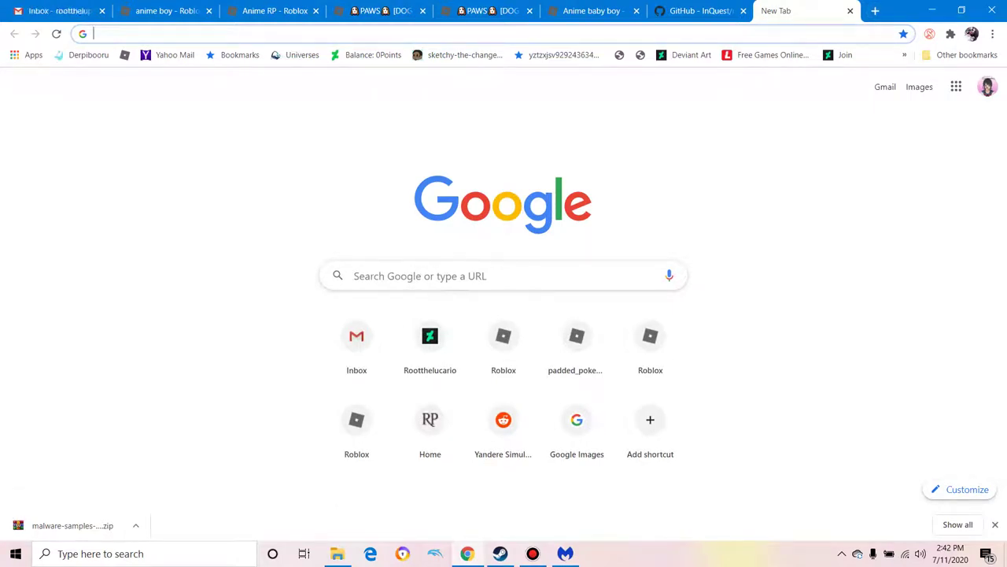
{"action": "type", "text": "avira"}
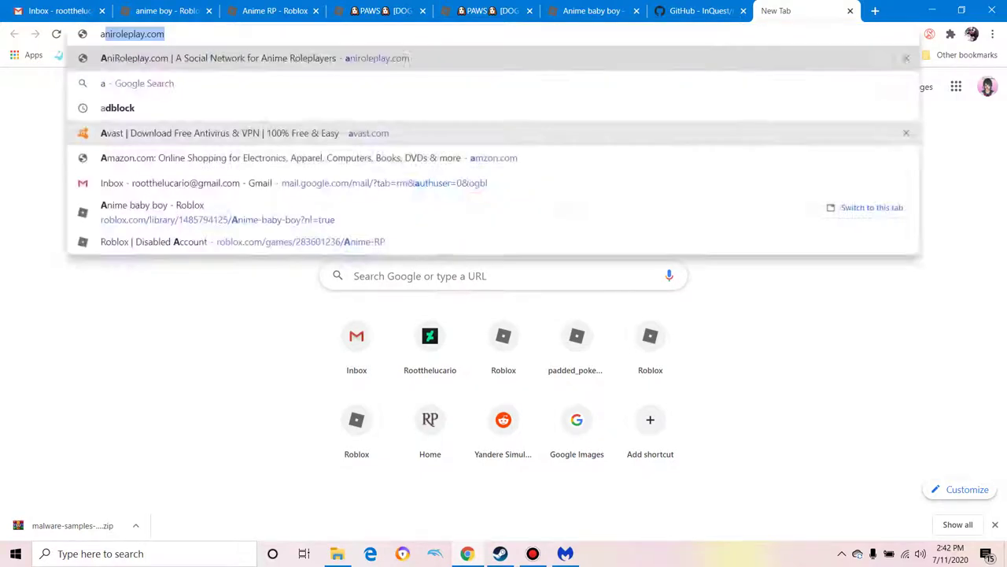
{"action": "key", "text": "Return"}
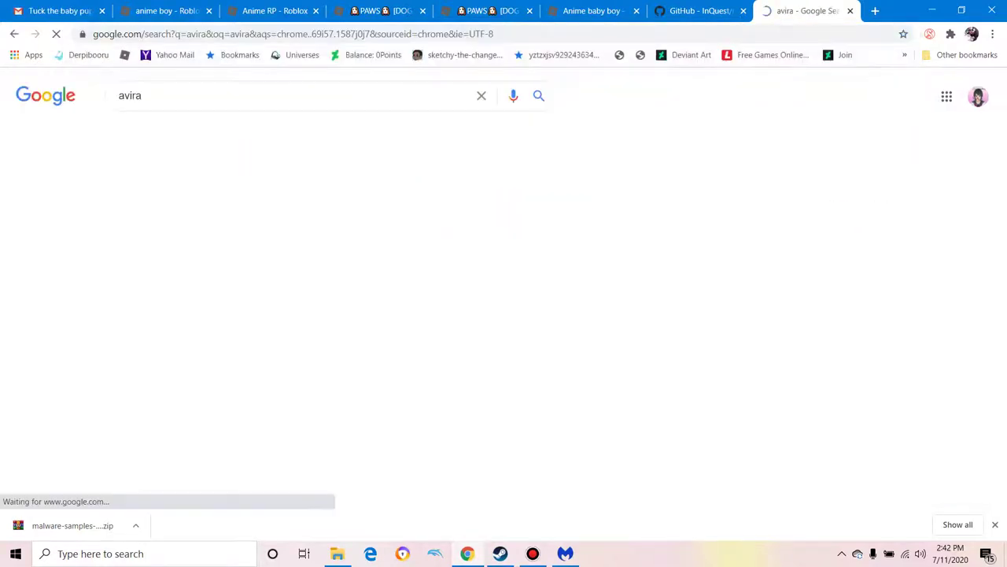
{"action": "left_click", "coordinate": [132, 251]}
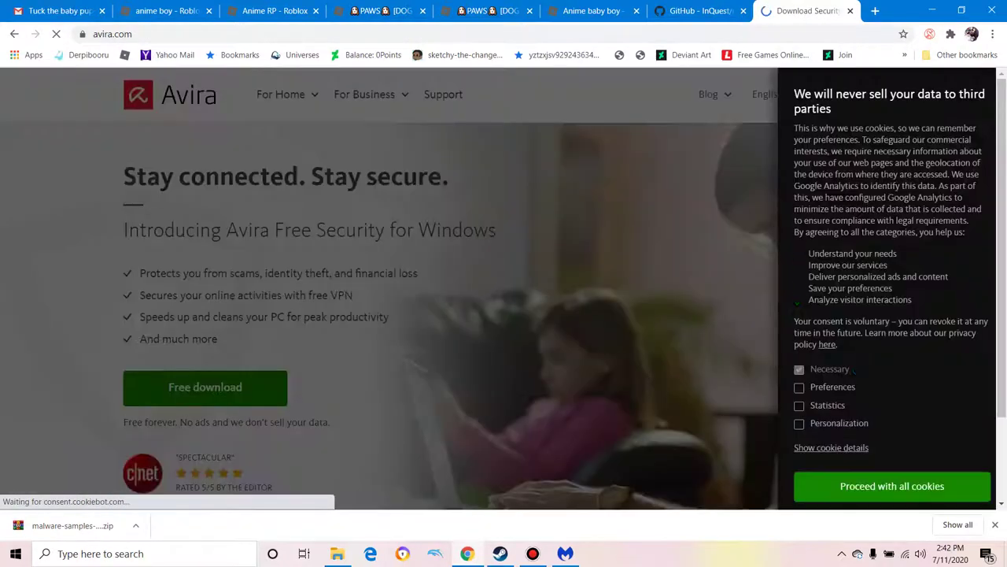
{"action": "scroll", "coordinate": [893, 283], "scroll_direction": "down", "scroll_amount": 2}
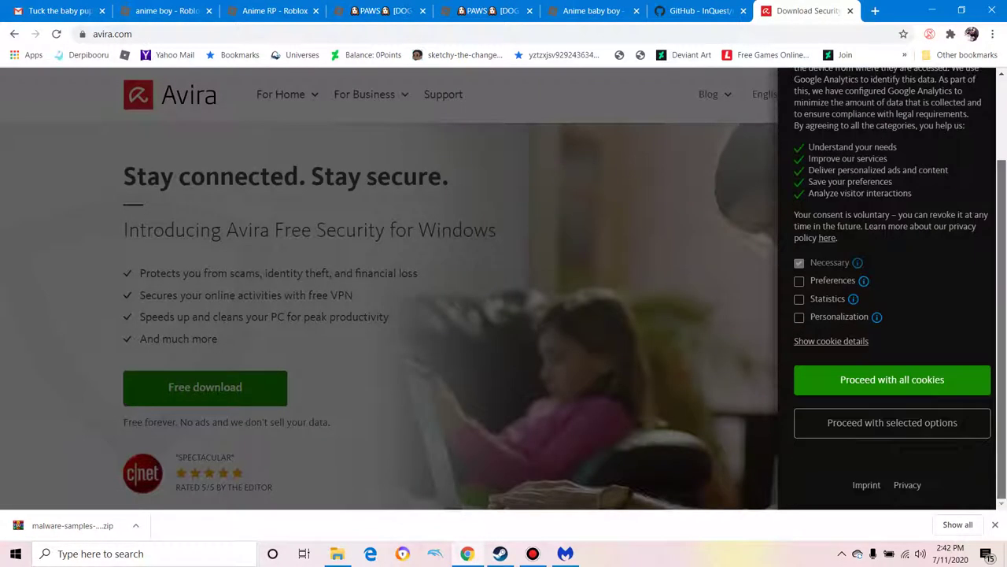
{"action": "left_click", "coordinate": [893, 380]}
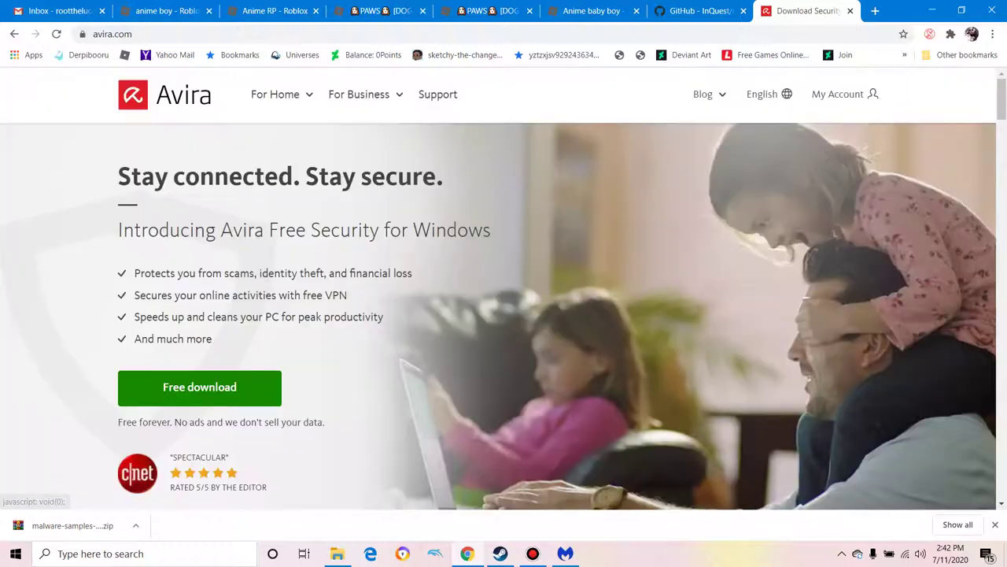
Step: Download the Avira Free Security installer and start installing it with Agree and Install
{"action": "left_click", "coordinate": [199, 387]}
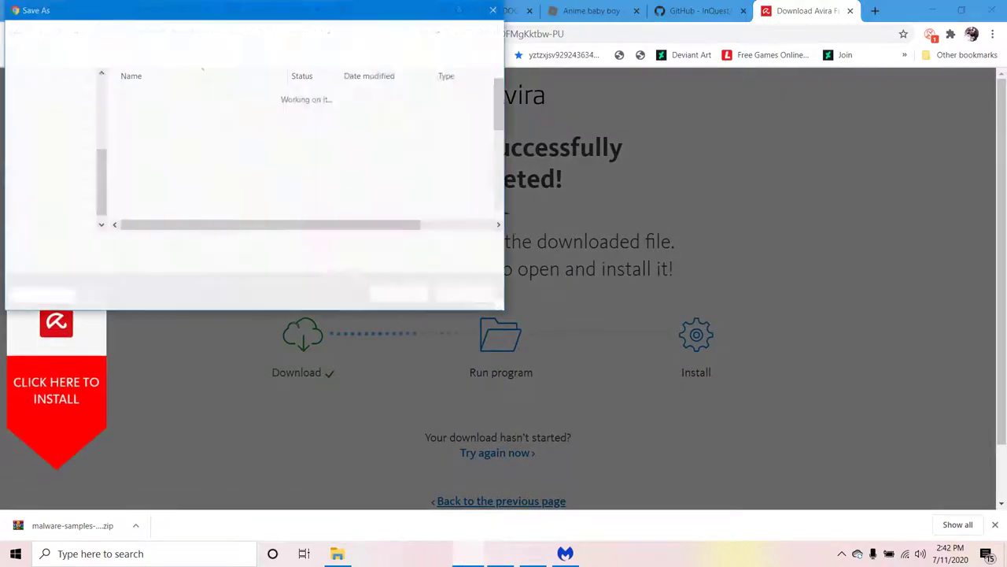
{"action": "key", "text": "Return"}
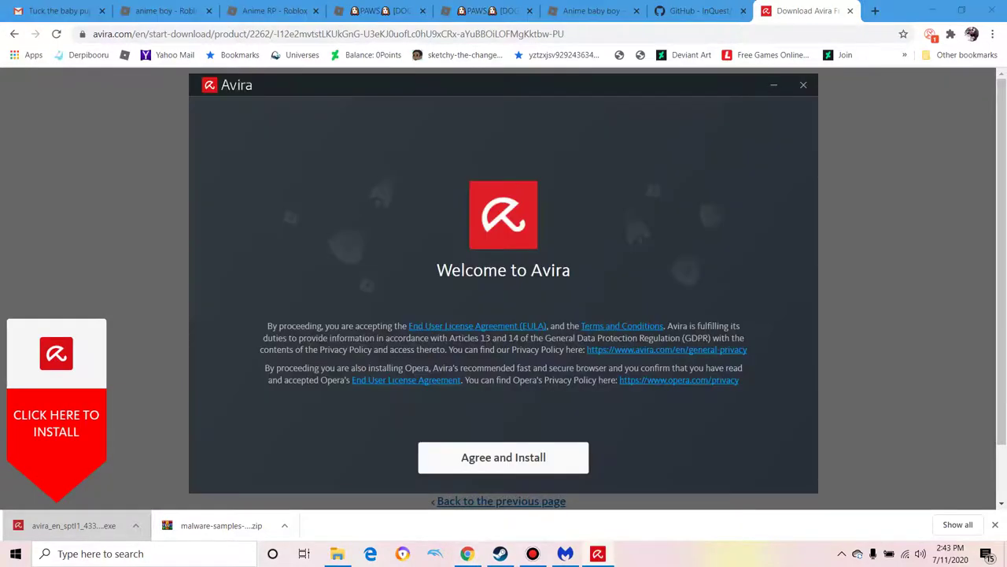
{"action": "key", "text": "Return"}
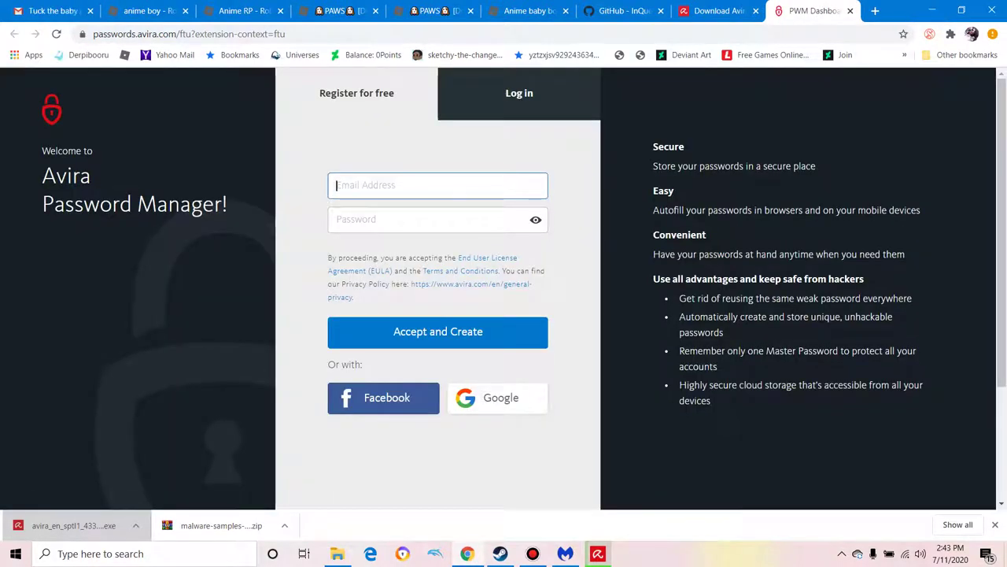
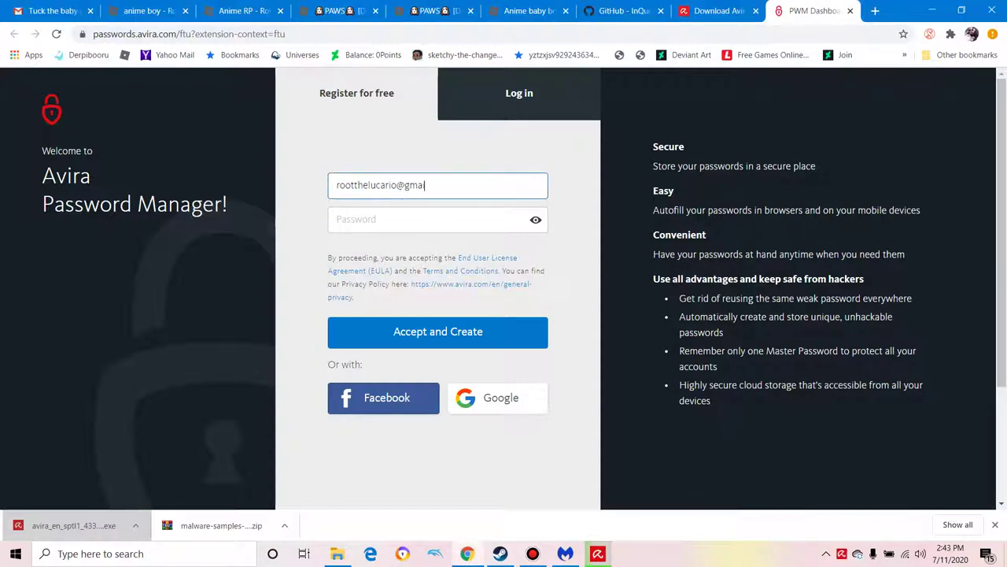
Step: Enter the account e-mail address and a first password on the sign-up form and submit
{"action": "key", "text": "Tab"}
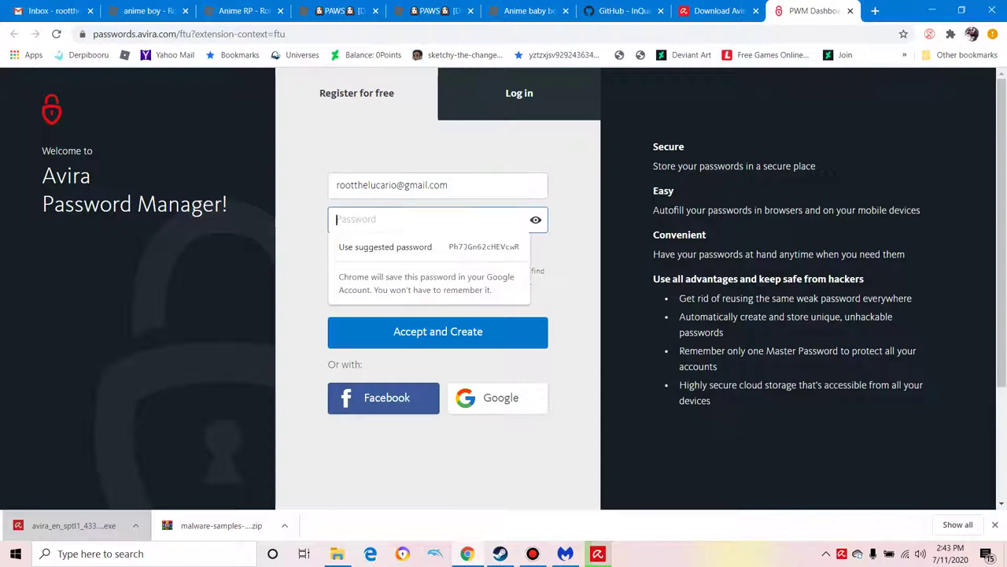
{"action": "type", "text": "••••"}
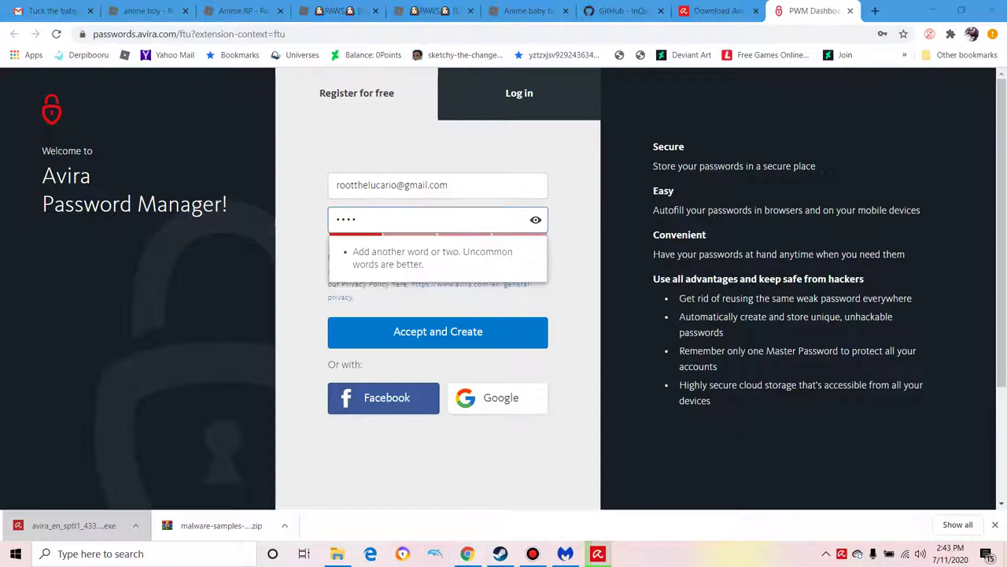
{"action": "key", "text": "Return"}
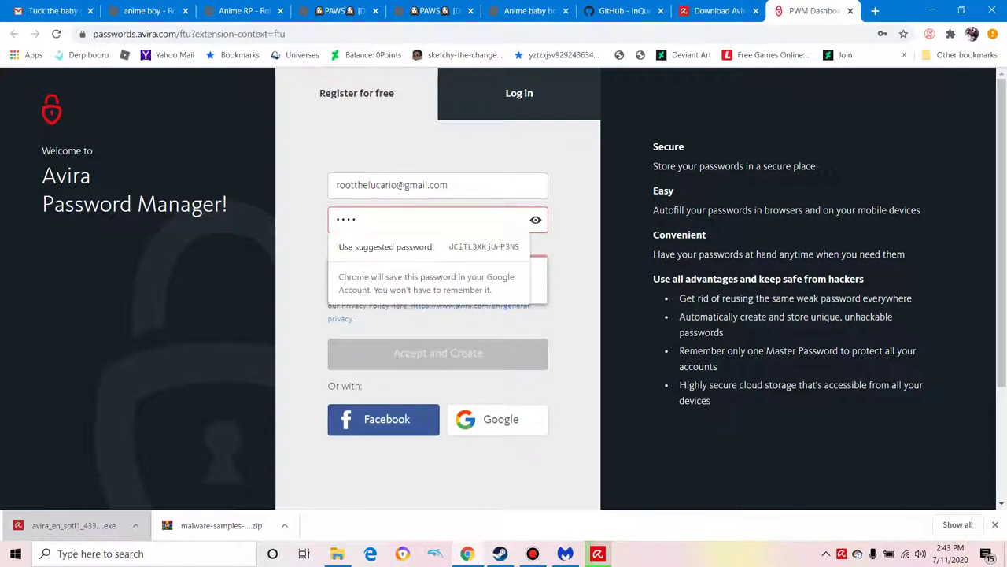
Step: Replace the rejected password with a stronger one and submit to create the account
{"action": "key", "text": "BackSpace"}
{"action": "key", "text": "BackSpace"}
{"action": "key", "text": "BackSpace"}
{"action": "key", "text": "BackSpace"}
{"action": "type", "text": "123"}
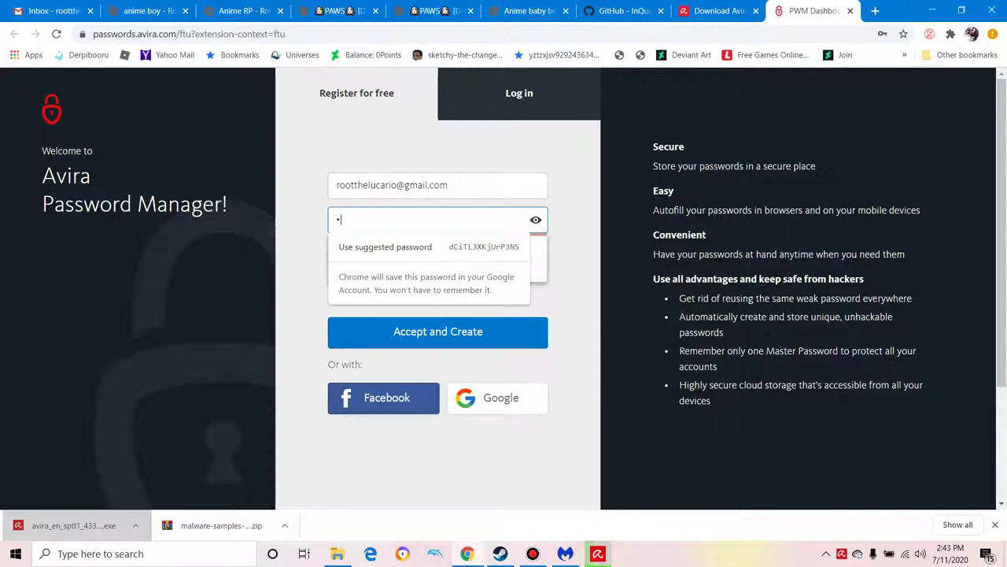
{"action": "type", "text": "4567"}
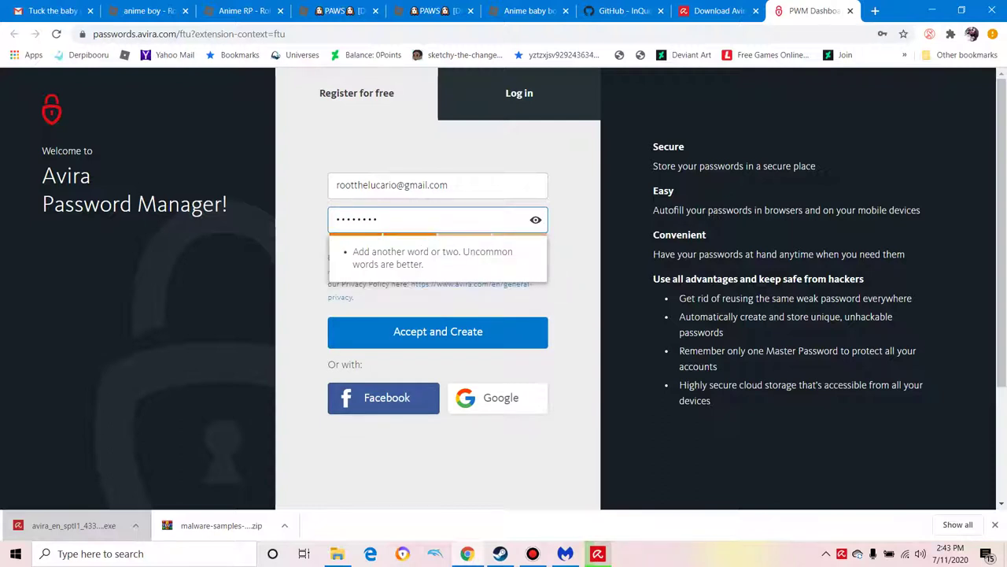
{"action": "key", "text": "Return"}
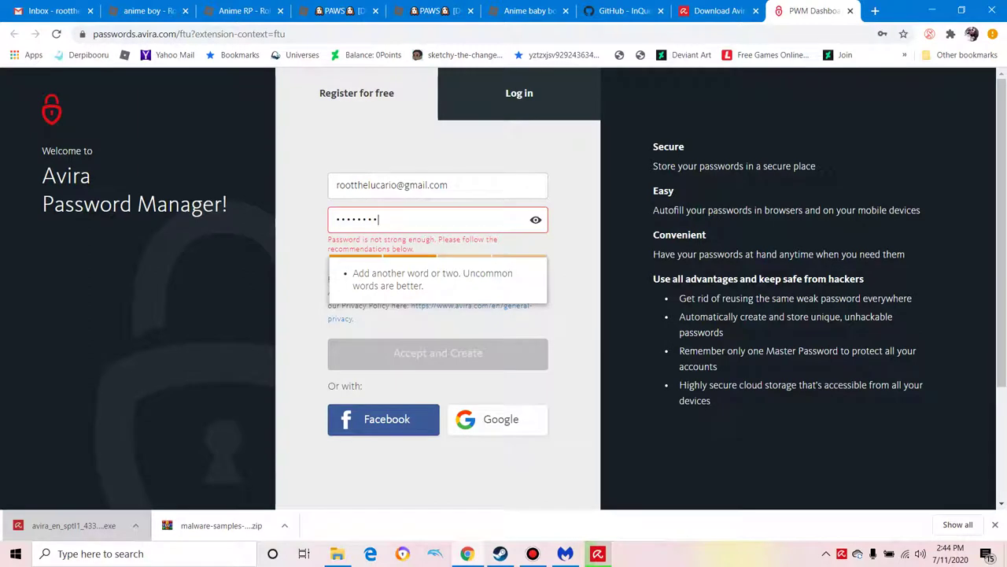
{"action": "type", "text": "12"}
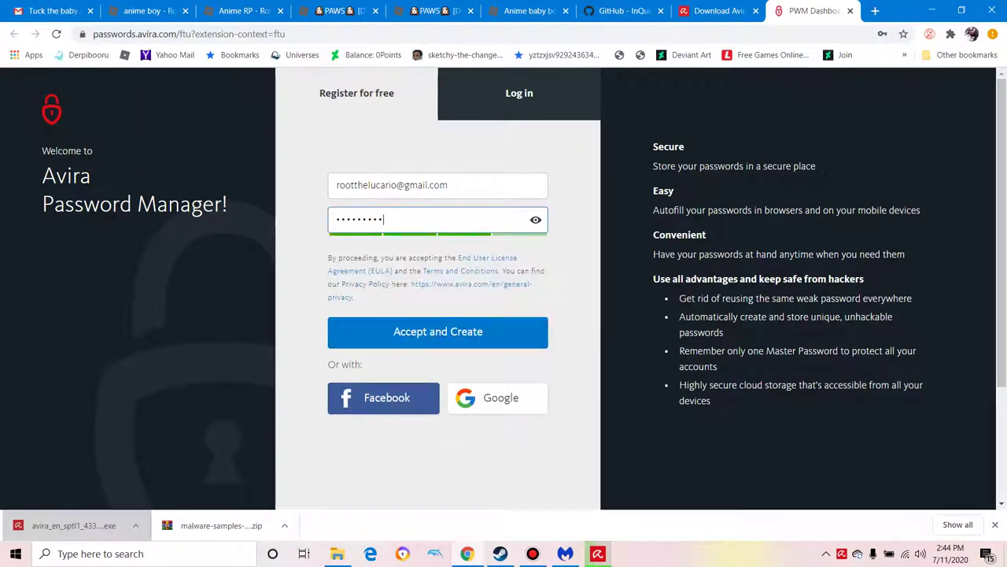
{"action": "key", "text": "ctrl+a"}
{"action": "key", "text": "BackSpace"}
{"action": "type", "text": "•••••"}
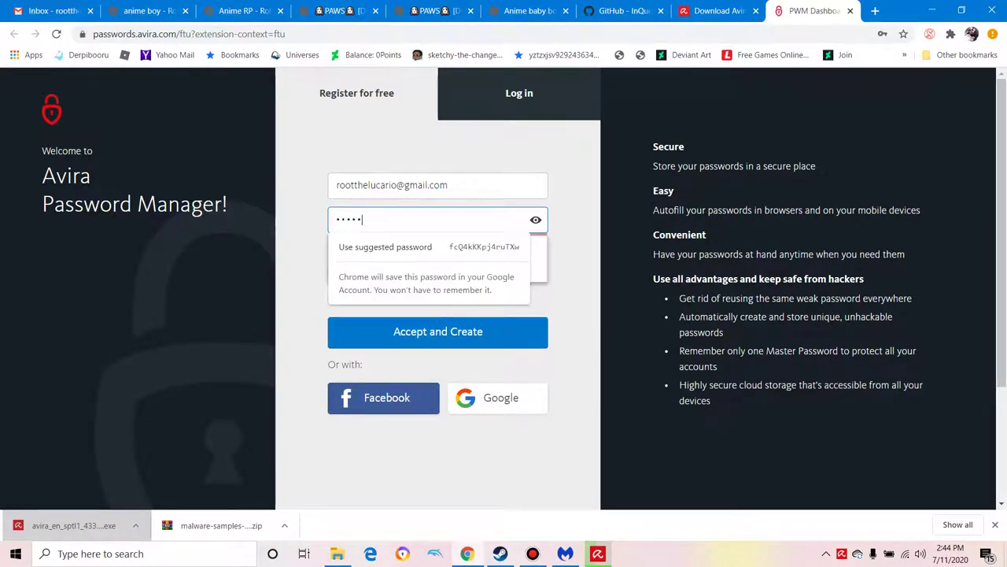
{"action": "type", "text": "••••"}
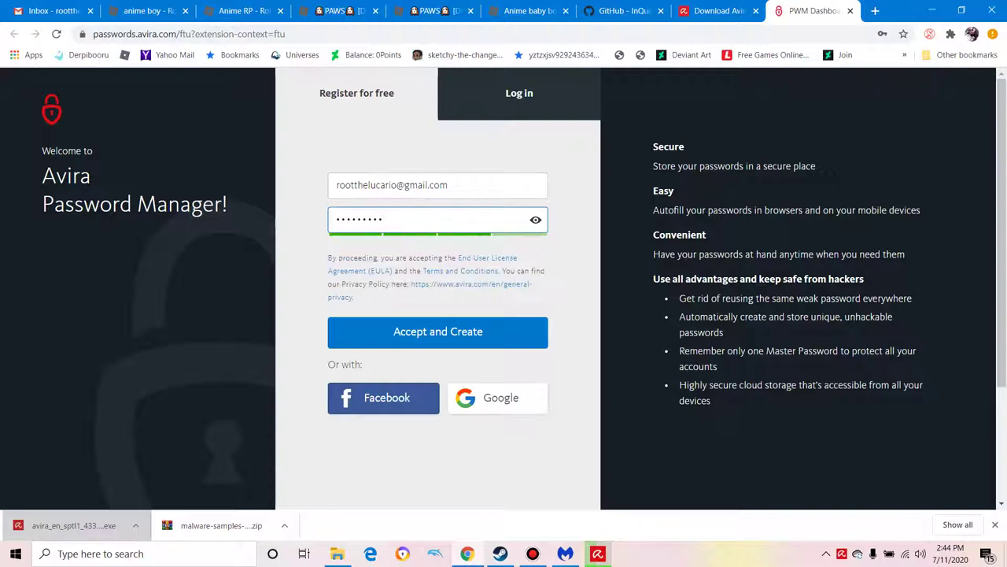
{"action": "key", "text": "Return"}
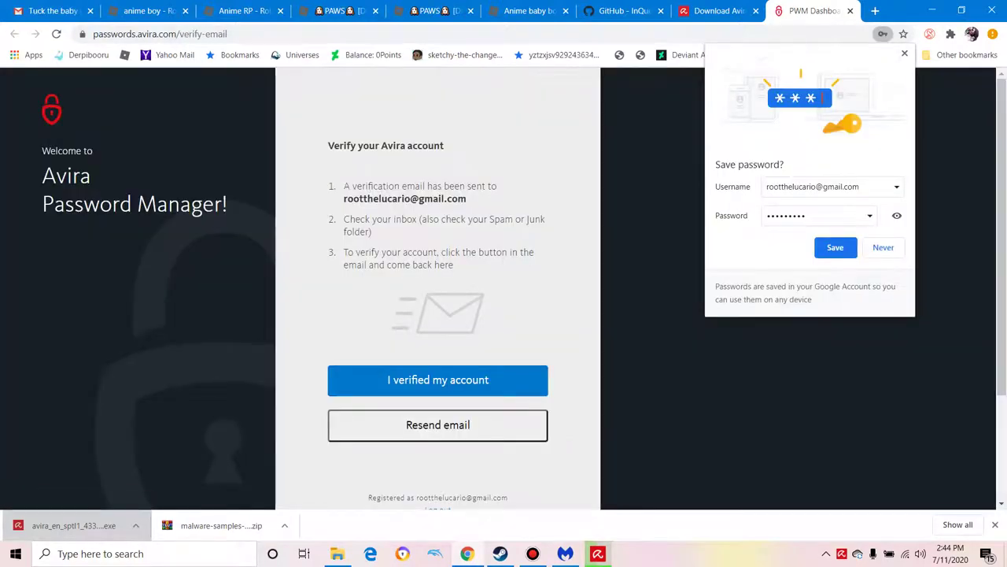
Step: Open Gmail in a new tab and click Verify account in the 'Verify your Avira account' email
{"action": "key", "text": "Escape"}
{"action": "key", "text": "ctrl+5"}
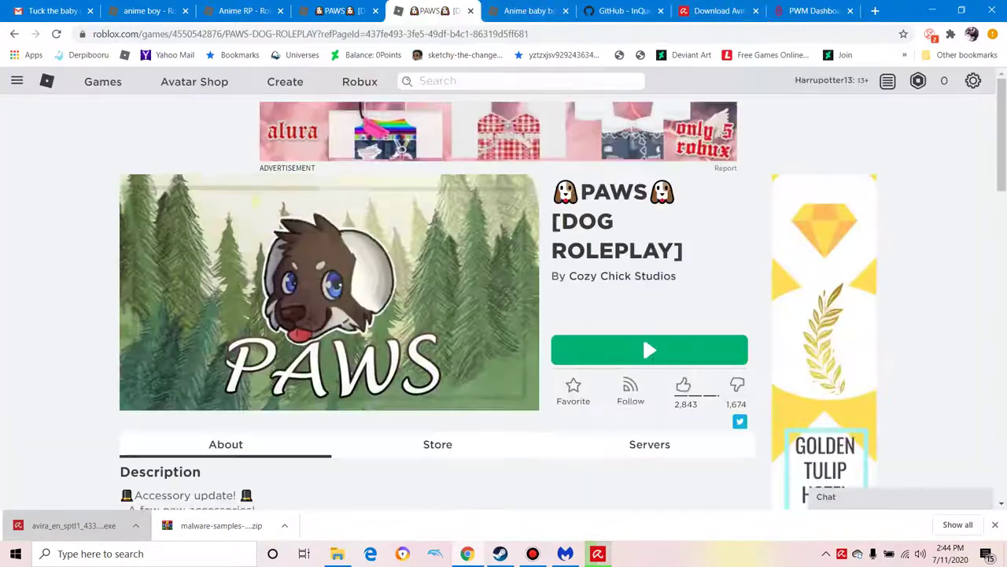
{"action": "key", "text": "ctrl+shift+Tab"}
{"action": "key", "text": "ctrl+shift+Tab"}
{"action": "key", "text": "ctrl+shift+Tab"}
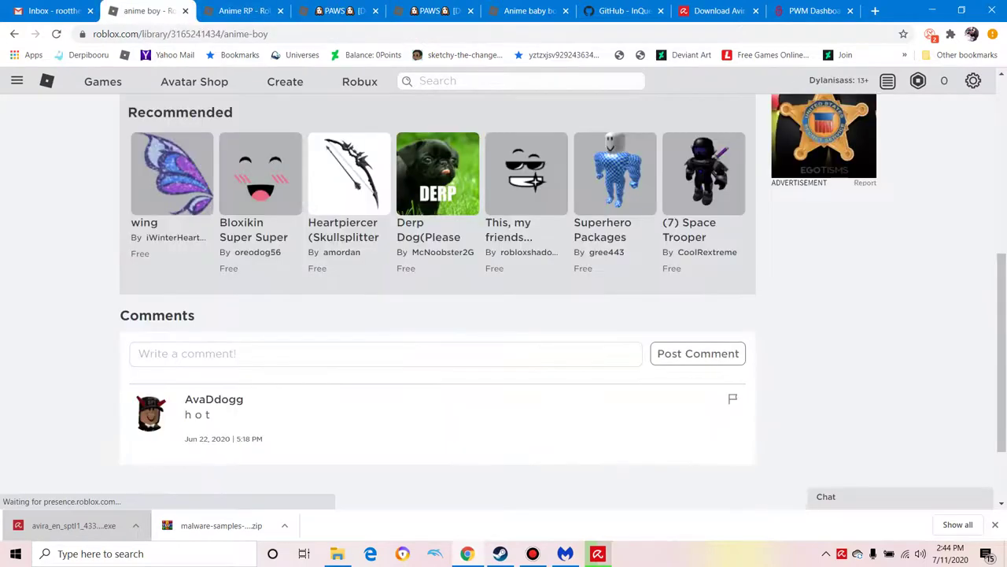
{"action": "key", "text": "ctrl+t"}
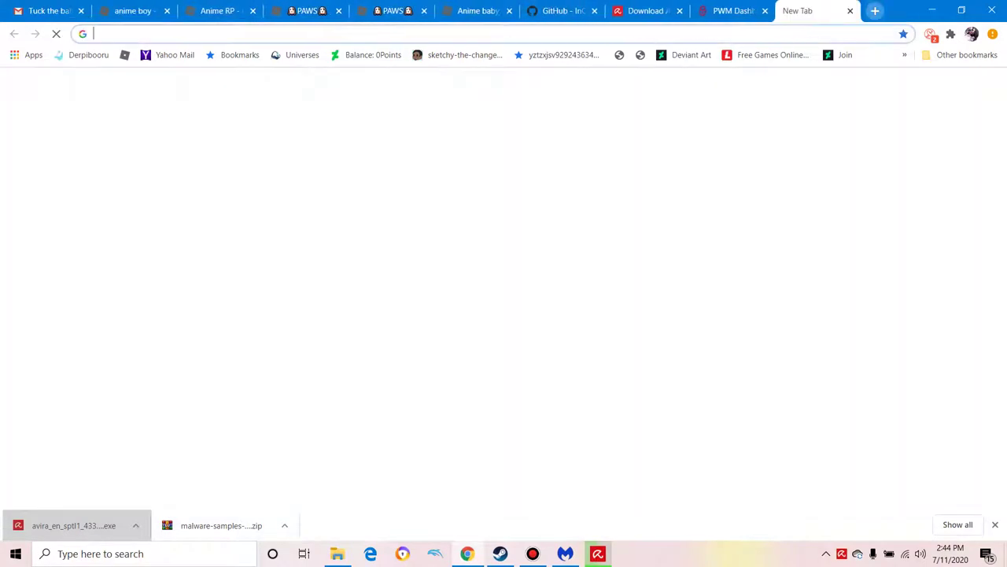
{"action": "left_click", "coordinate": [886, 87]}
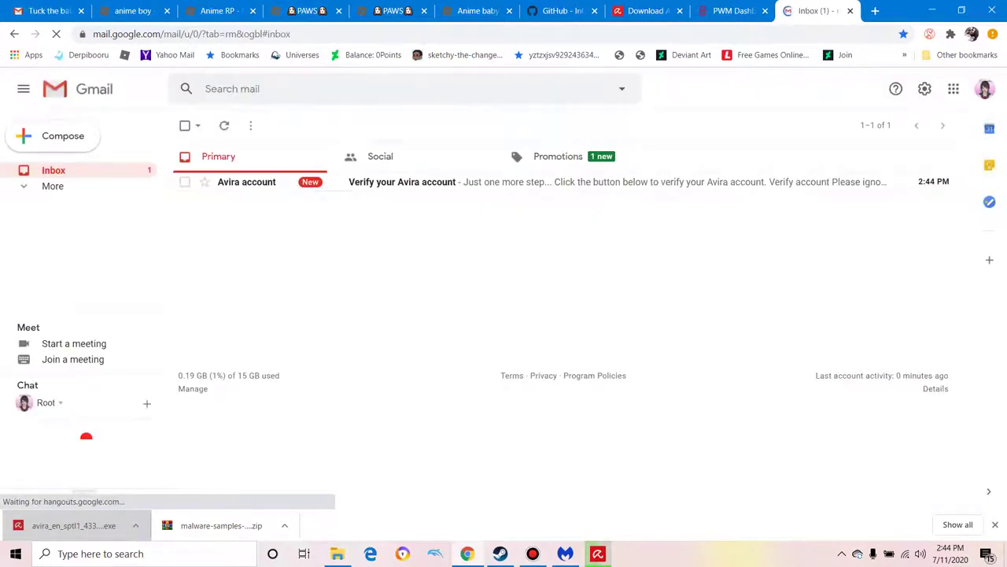
{"action": "left_click", "coordinate": [551, 182]}
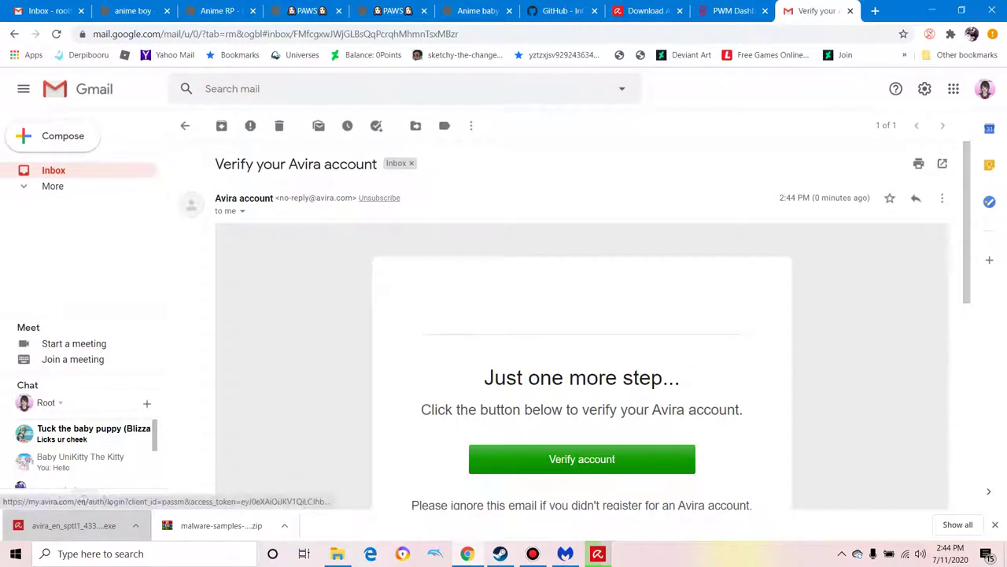
{"action": "left_click", "coordinate": [582, 458]}
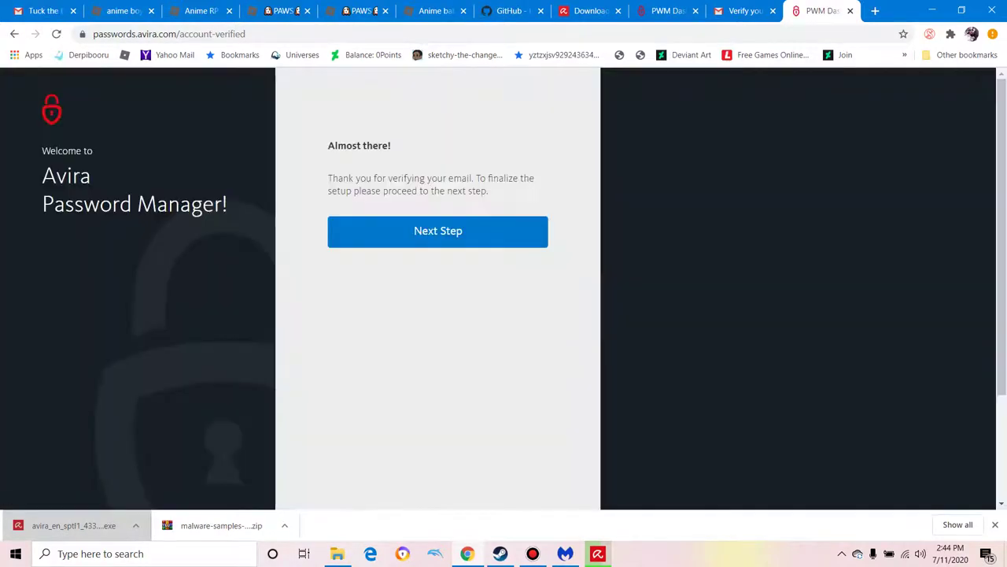
Step: Go to master password creation and enter the master password
{"action": "left_click", "coordinate": [438, 231]}
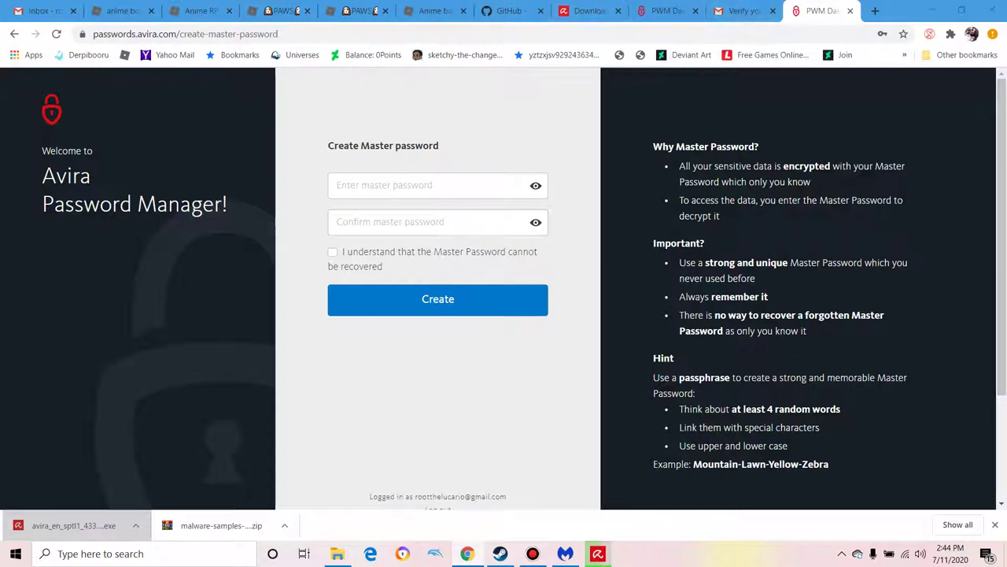
{"action": "left_click", "coordinate": [425, 184]}
{"action": "type", "text": "•••••••"}
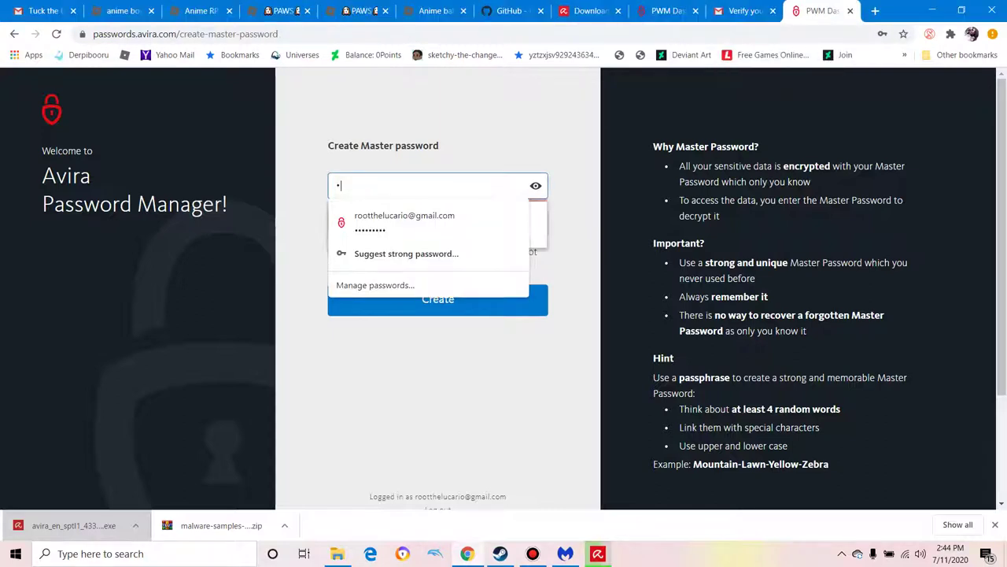
{"action": "type", "text": "•"}
{"action": "key", "text": "Escape"}
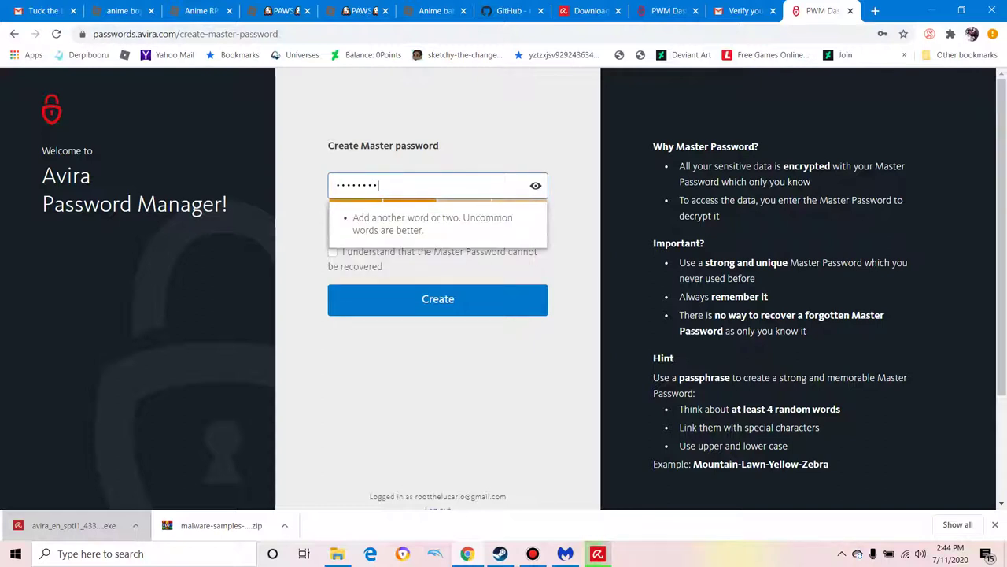
{"action": "type", "text": "•"}
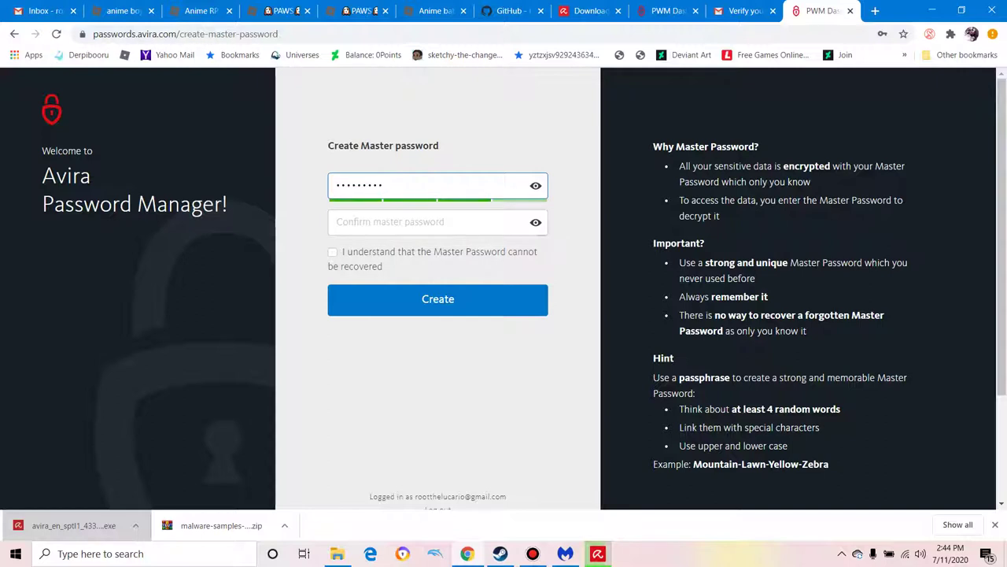
Step: Confirm the master password, tick 'I understand…' and create it
{"action": "key", "text": "Tab"}
{"action": "type", "text": "••••••••"}
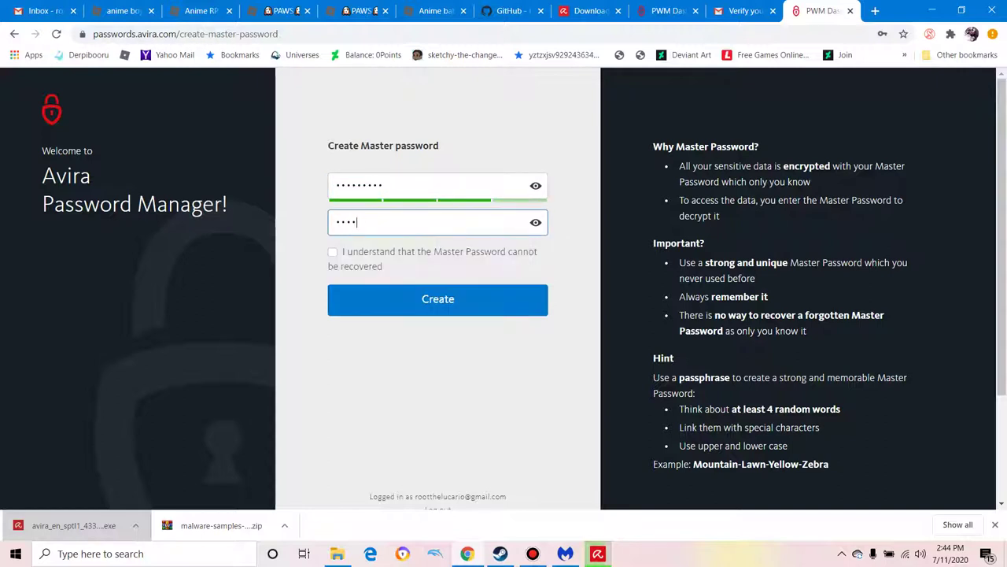
{"action": "type", "text": "•"}
{"action": "key", "text": "Tab"}
{"action": "key", "text": "shift+Tab"}
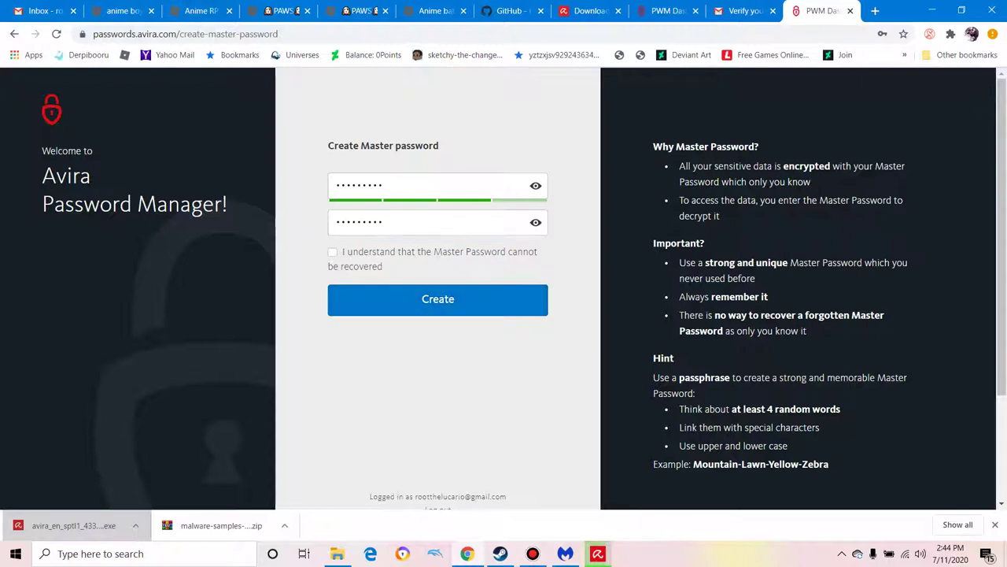
{"action": "key", "text": "space"}
{"action": "key", "text": "Tab"}
{"action": "key", "text": "Return"}
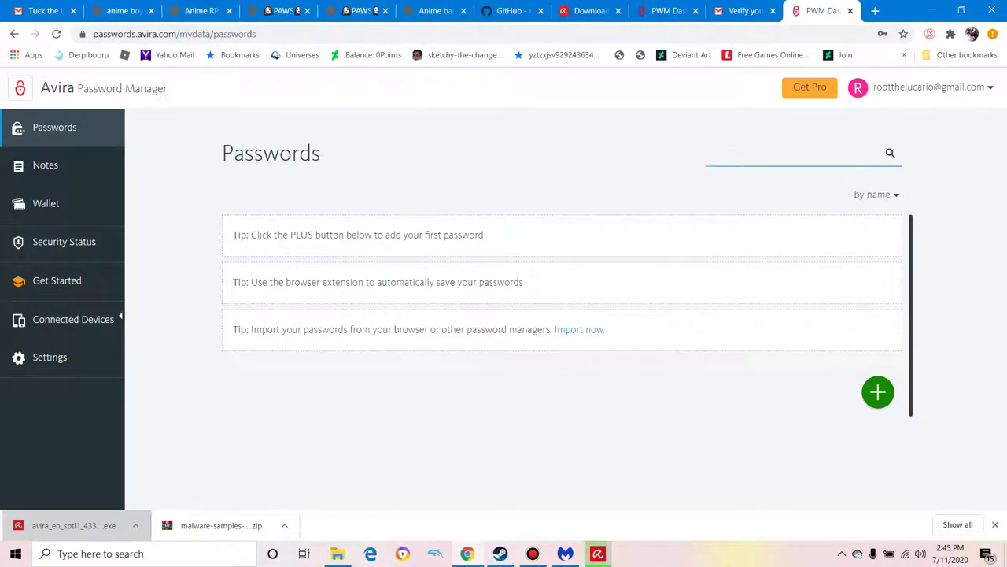
Step: Return to the Avira download tab and wait for Avira Free Security to finish installing
{"action": "key", "text": "ctrl+shift+Tab"}
{"action": "key", "text": "ctrl+shift+Tab"}
{"action": "key", "text": "ctrl+shift+Tab"}
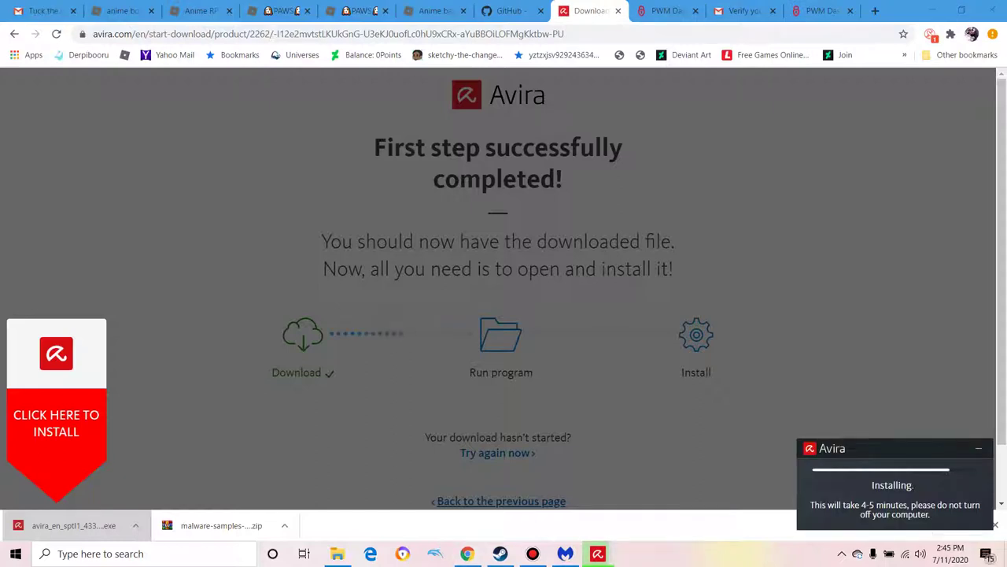
{"action": "mouse_move", "coordinate": [566, 553]}
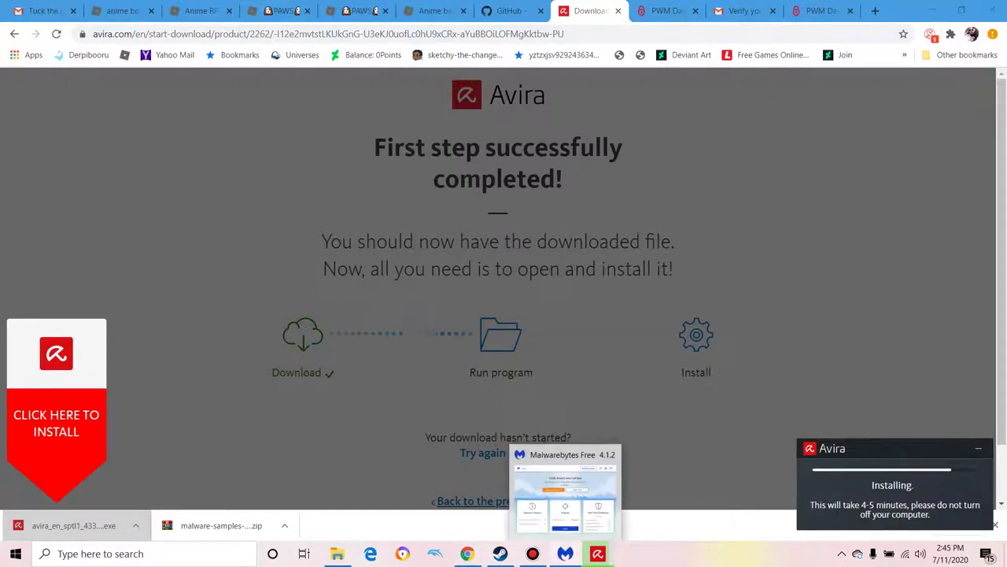
{"action": "mouse_move", "coordinate": [533, 553]}
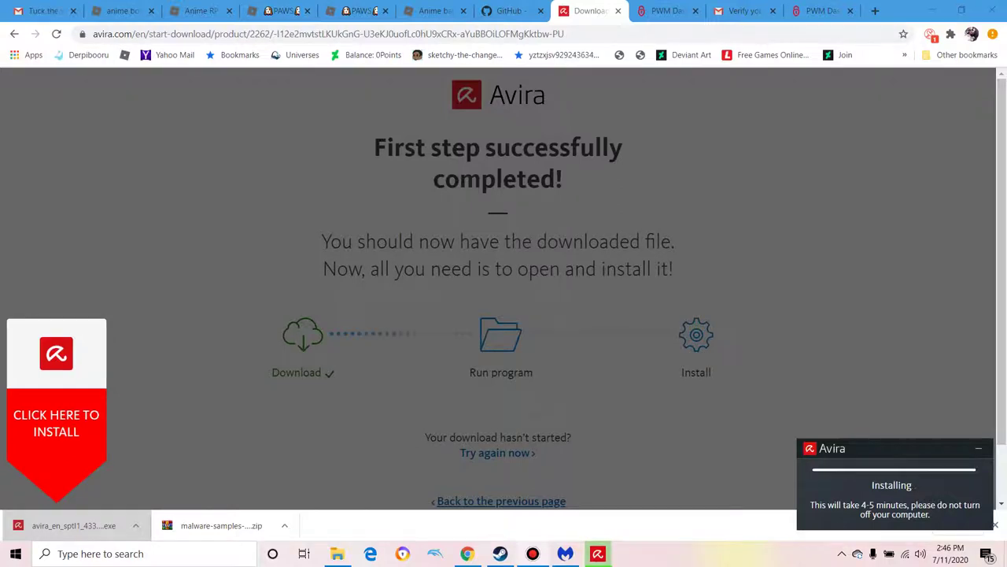
{"action": "key", "text": "shift+F10"}
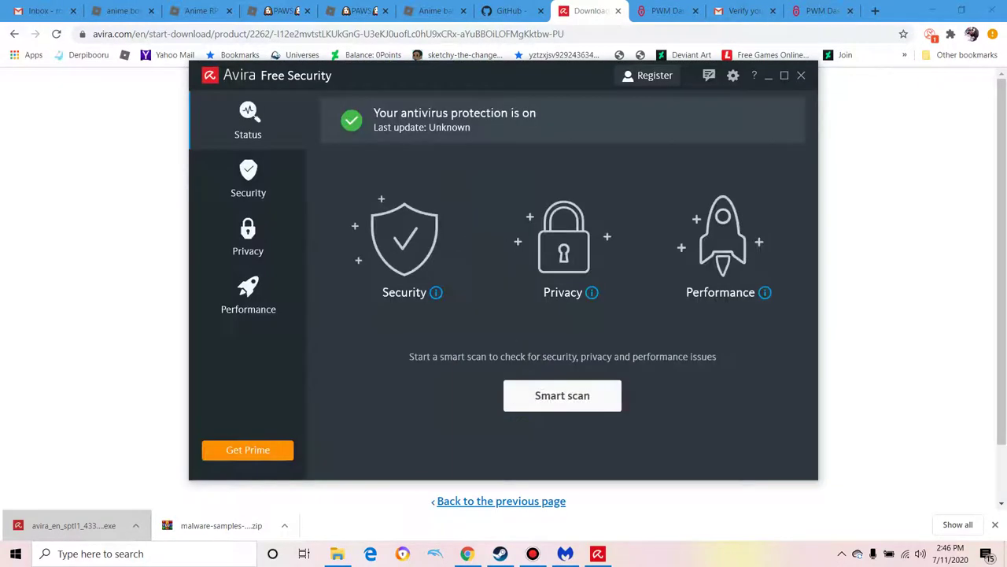
Step: Close the Avira and Opera windows and switch to the Pictures folder window
{"action": "left_click", "coordinate": [800, 75]}
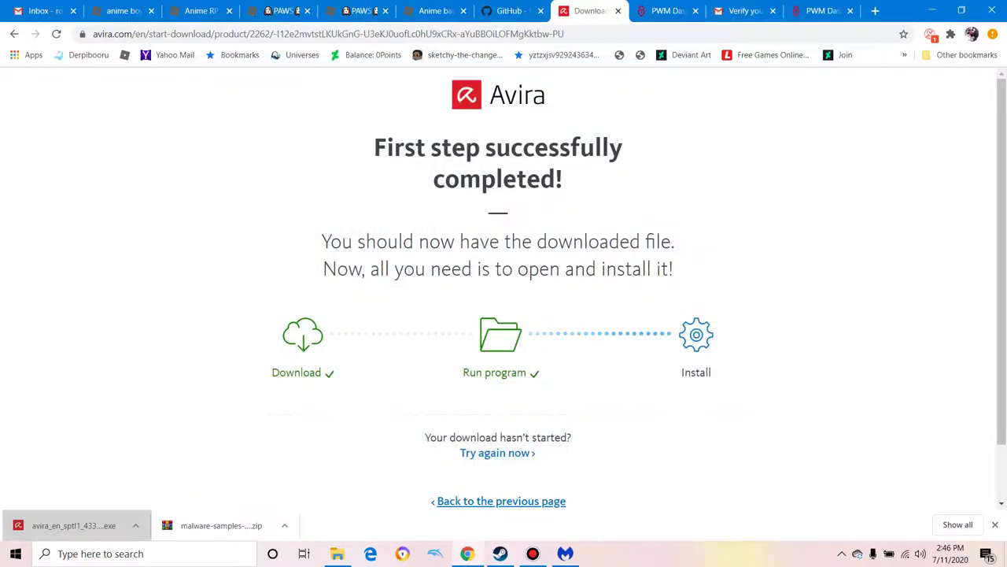
{"action": "left_click", "coordinate": [932, 10]}
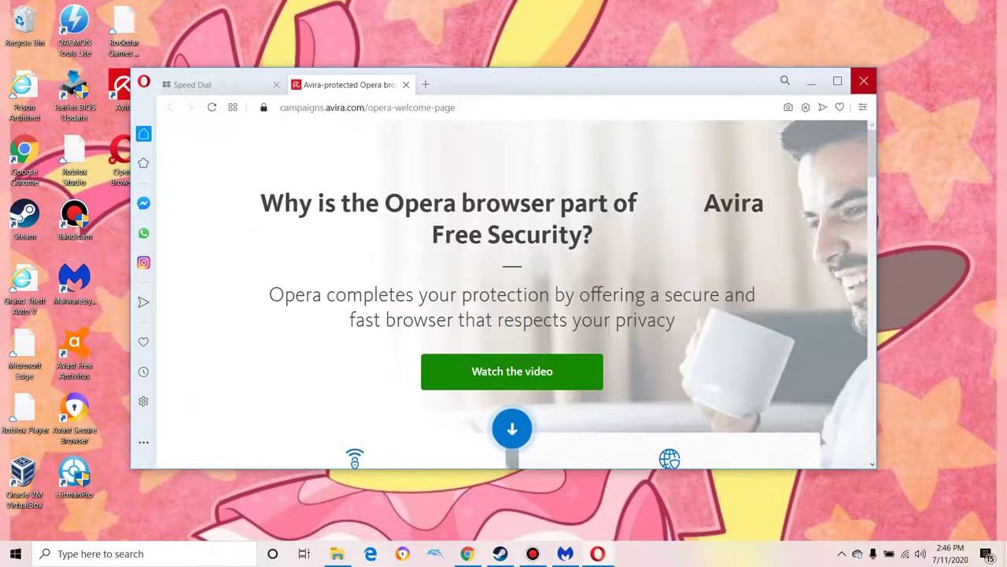
{"action": "left_click", "coordinate": [863, 80]}
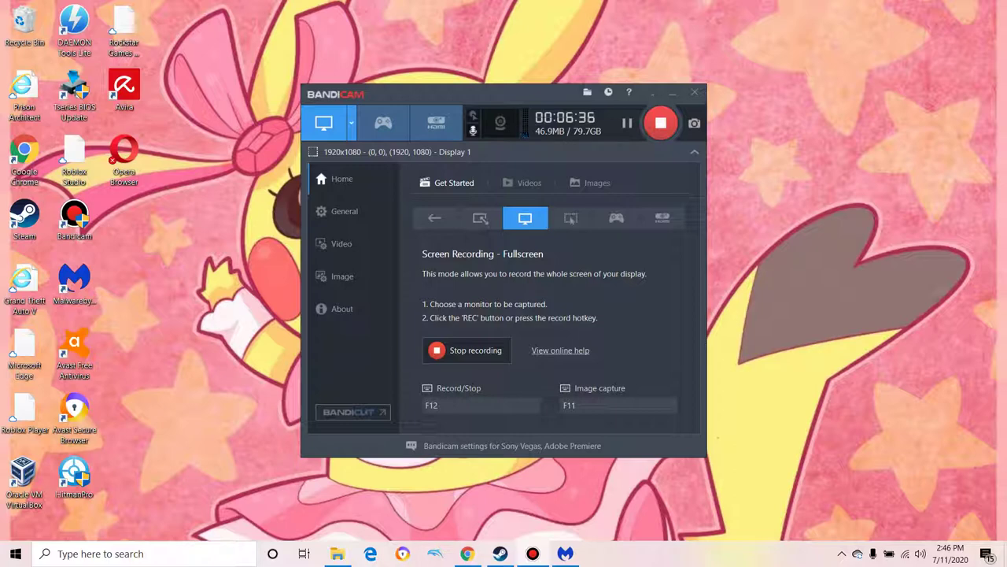
{"action": "key", "text": "alt+Tab"}
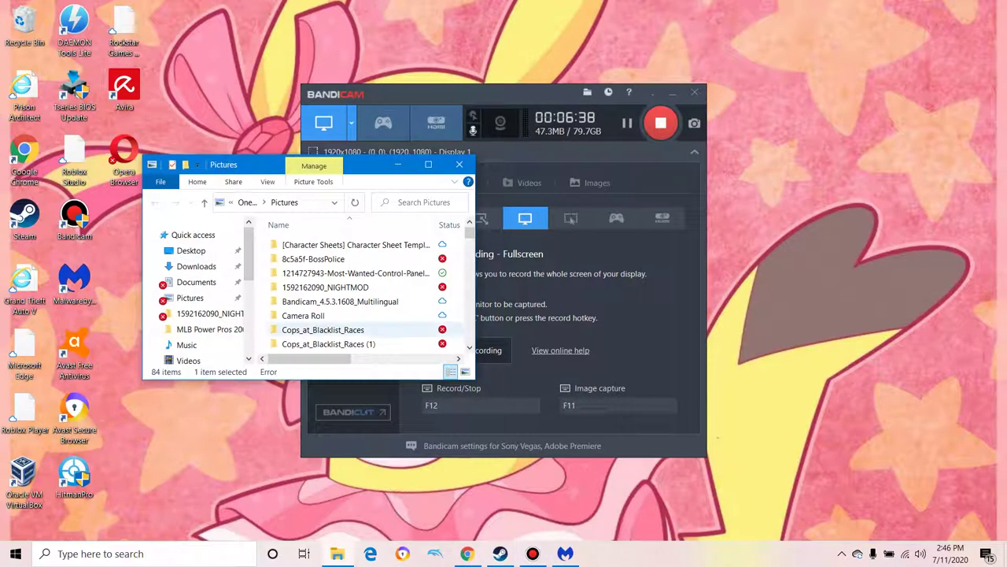
Step: Maximize the Pictures window and start an Avira scan of malware-samples-master
{"action": "key", "text": "super+Up"}
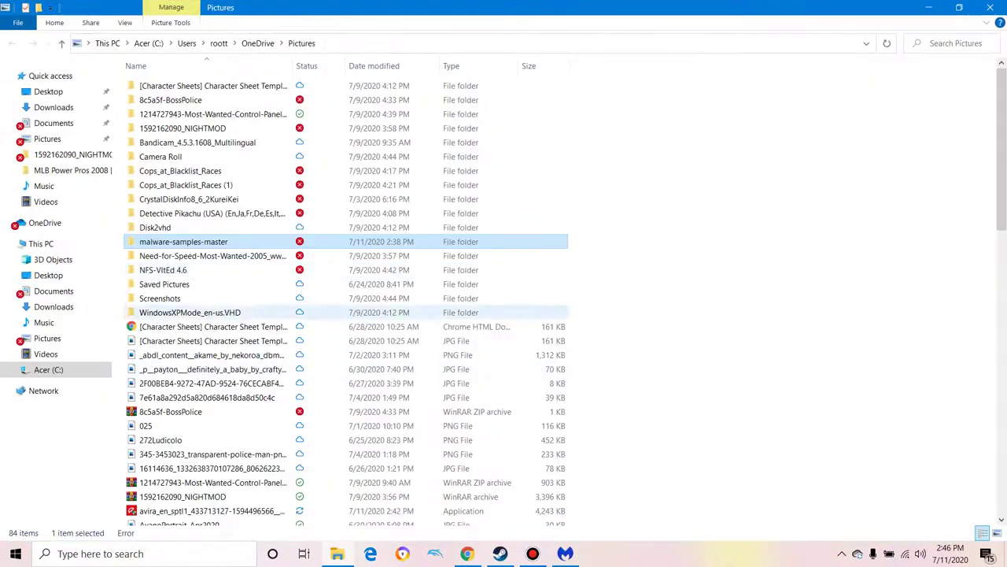
{"action": "right_click", "coordinate": [186, 241]}
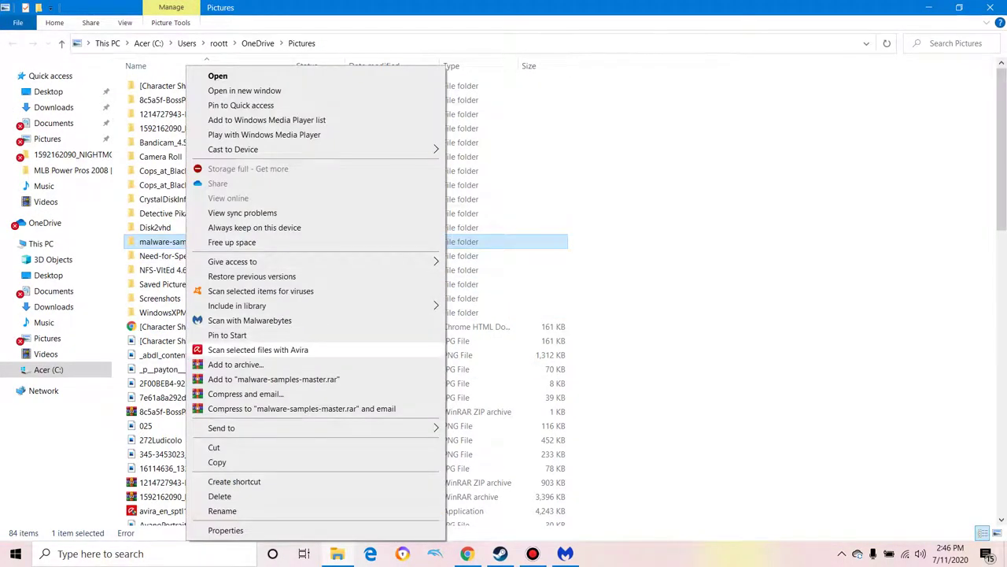
{"action": "left_click", "coordinate": [299, 350]}
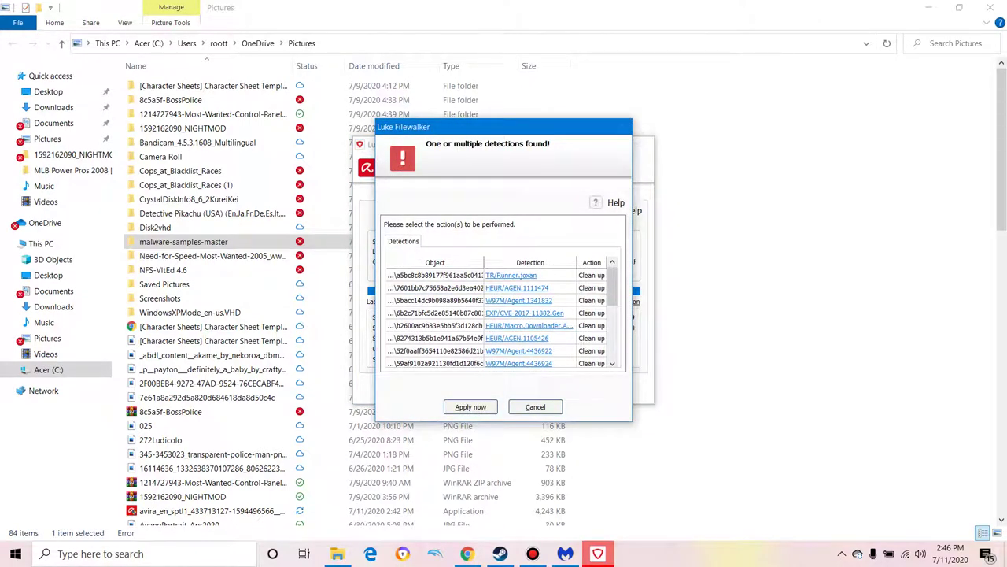
Step: Return to Avira's list of 19 detections and dismiss them without cleaning
{"action": "right_click", "coordinate": [118, 553]}
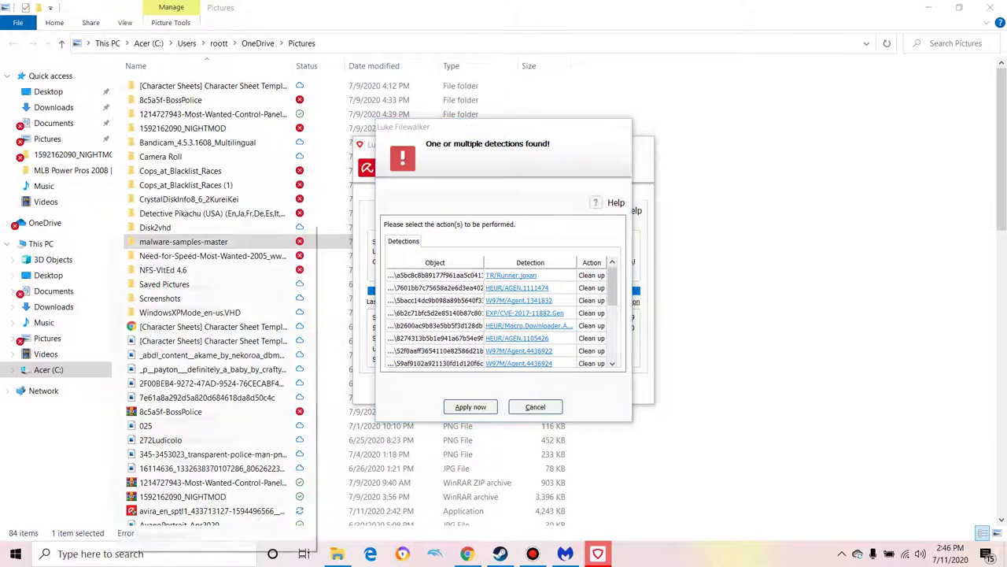
{"action": "left_click", "coordinate": [118, 554]}
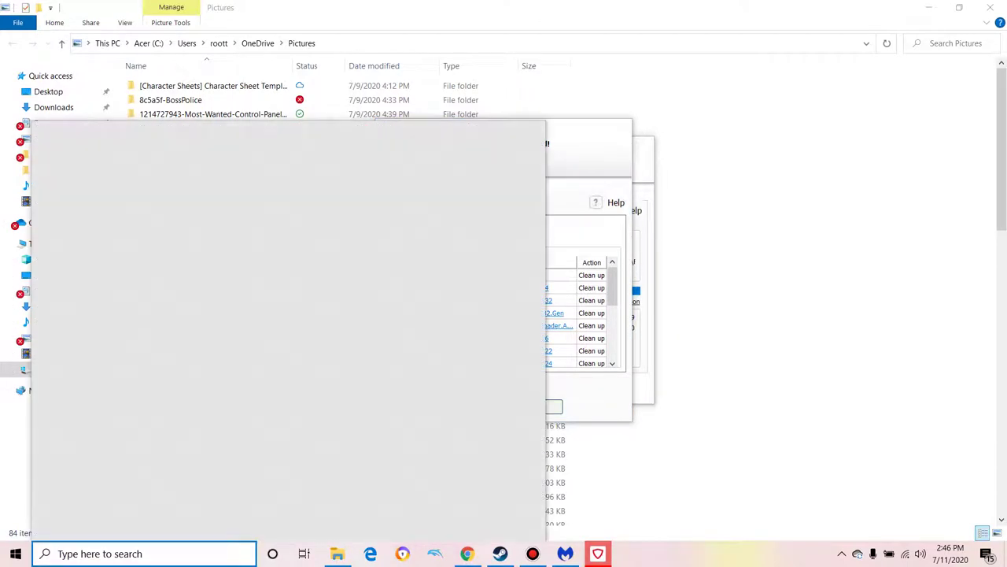
{"action": "left_click", "coordinate": [504, 319]}
{"action": "scroll", "coordinate": [504, 319], "scroll_direction": "down", "scroll_amount": 3}
{"action": "key", "text": "Escape"}
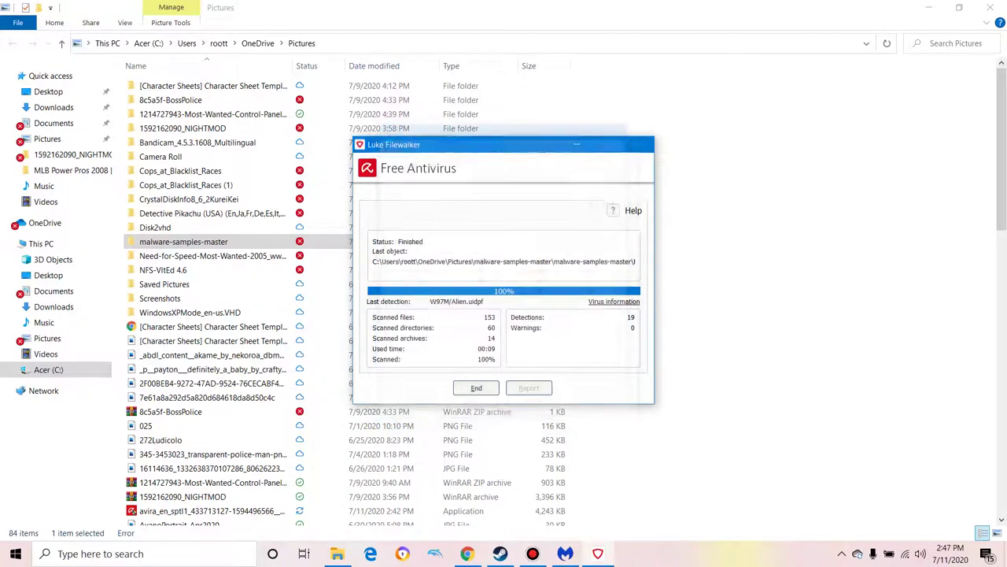
Step: Close the finished Avira scan windows and launch Notepad from Windows search
{"action": "key", "text": "Return"}
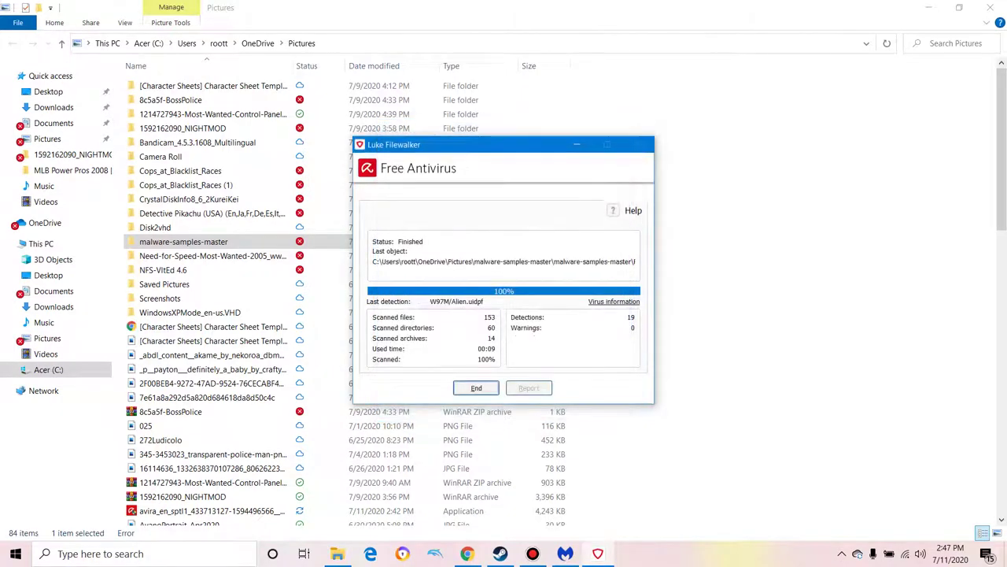
{"action": "key", "text": "Return"}
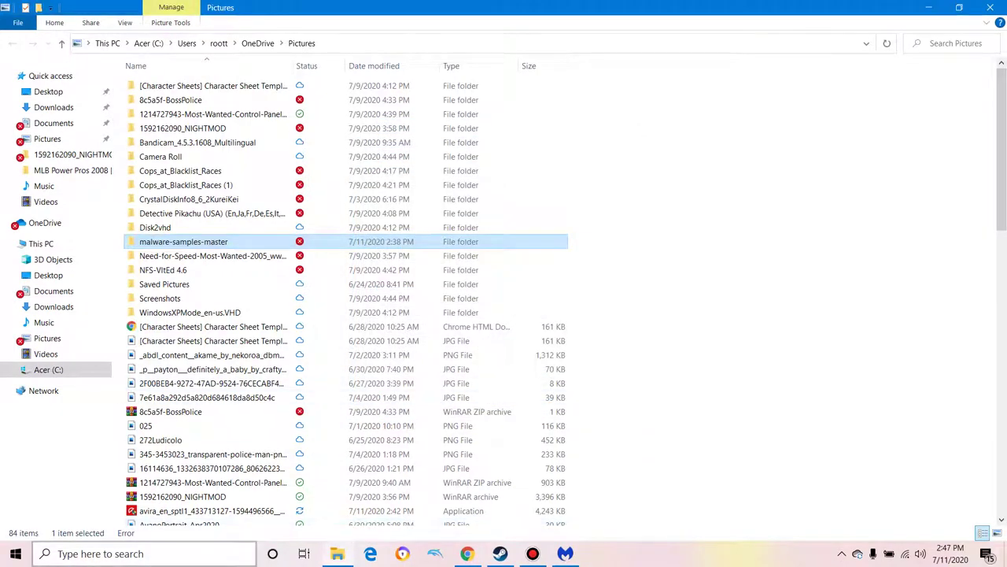
{"action": "left_click", "coordinate": [118, 553]}
{"action": "type", "text": "b"}
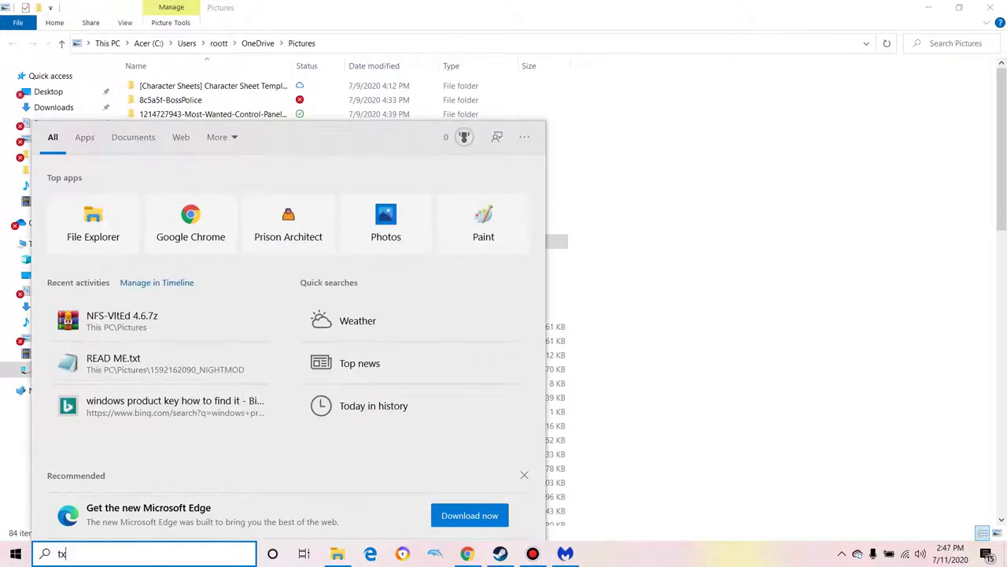
{"action": "key", "text": "BackSpace"}
{"action": "type", "text": "notepad"}
{"action": "key", "text": "Return"}
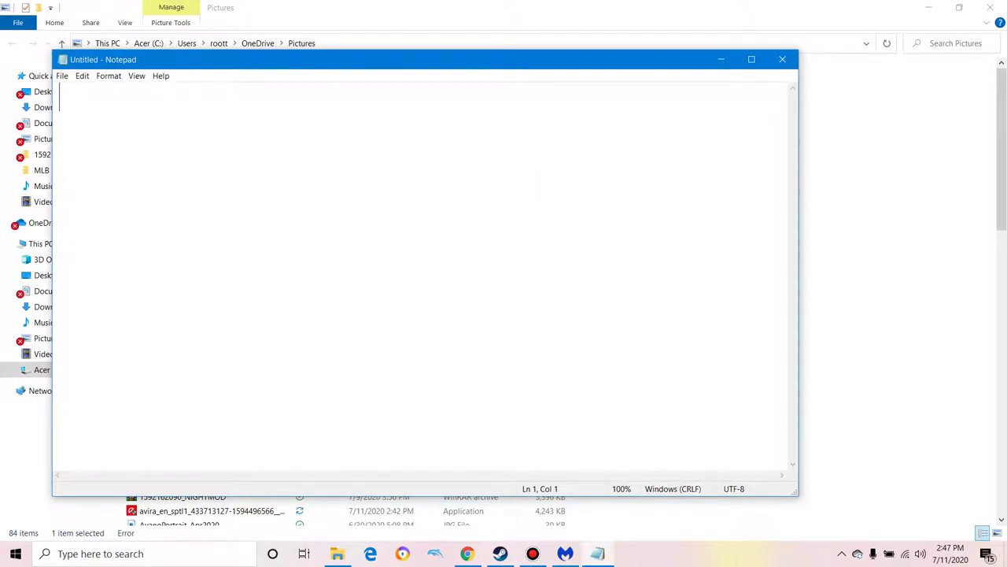
Step: Type 'Malwarebytes:3' and 'Avira:16' on two lines, then minimize Notepad and Explorer
{"action": "type", "text": "a"}
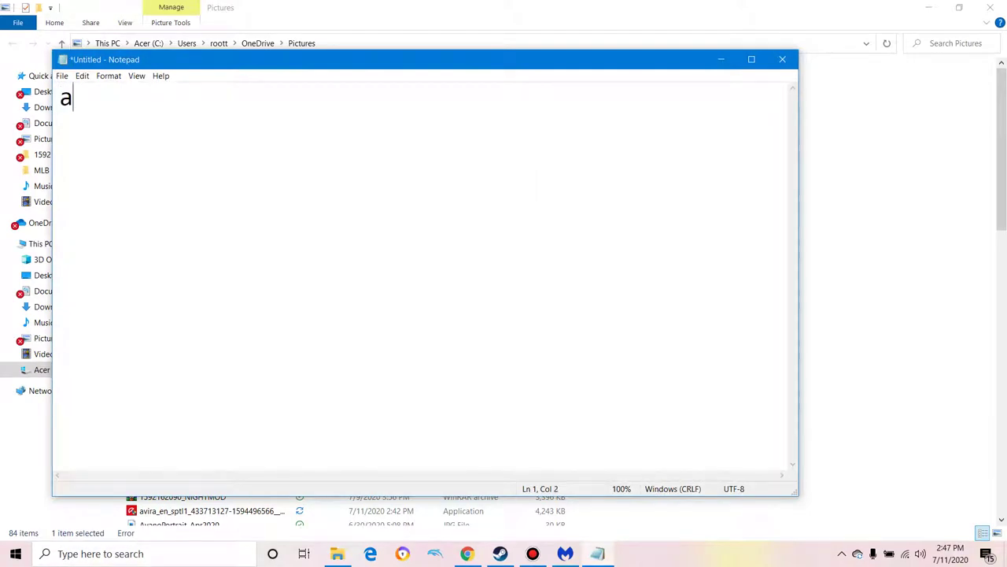
{"action": "type", "text": "b"}
{"action": "key", "text": "BackSpace"}
{"action": "type", "text": "vir"}
{"action": "key", "text": "BackSpace"}
{"action": "key", "text": "BackSpace"}
{"action": "key", "text": "BackSpace"}
{"action": "key", "text": "BackSpace"}
{"action": "type", "text": "Malware"}
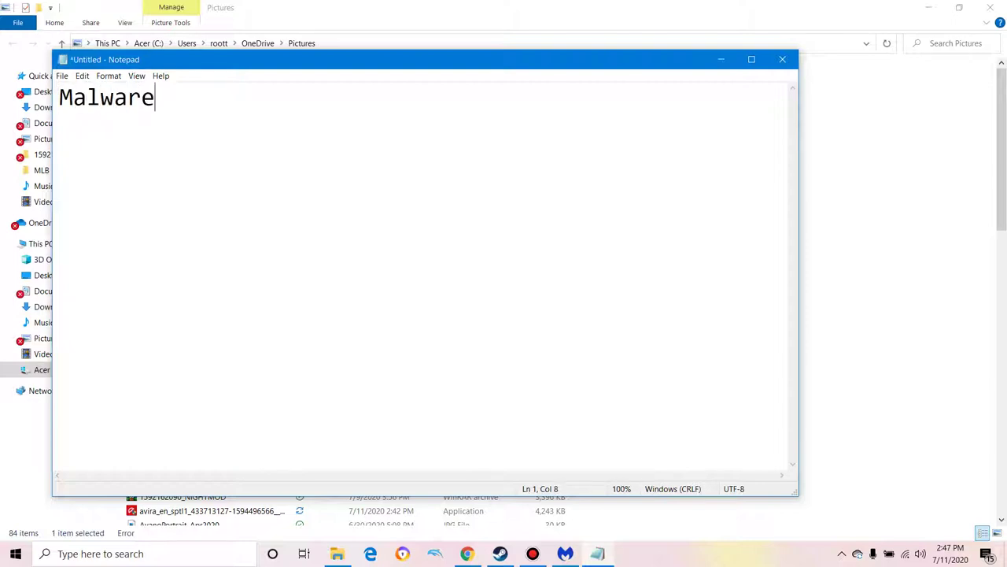
{"action": "type", "text": "bytew"}
{"action": "key", "text": "BackSpace"}
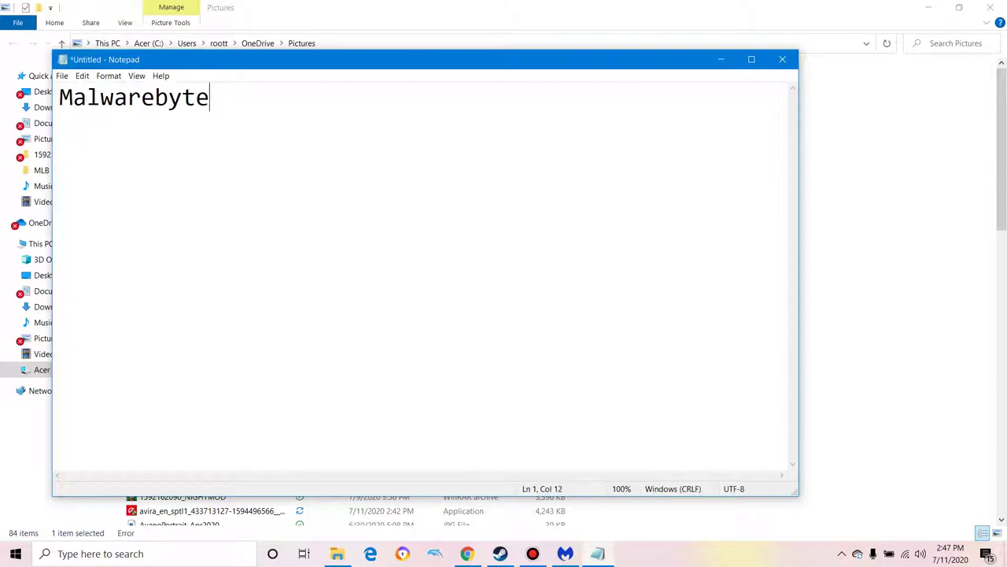
{"action": "type", "text": "s:3"}
{"action": "key", "text": "Return"}
{"action": "type", "text": "Avira:"}
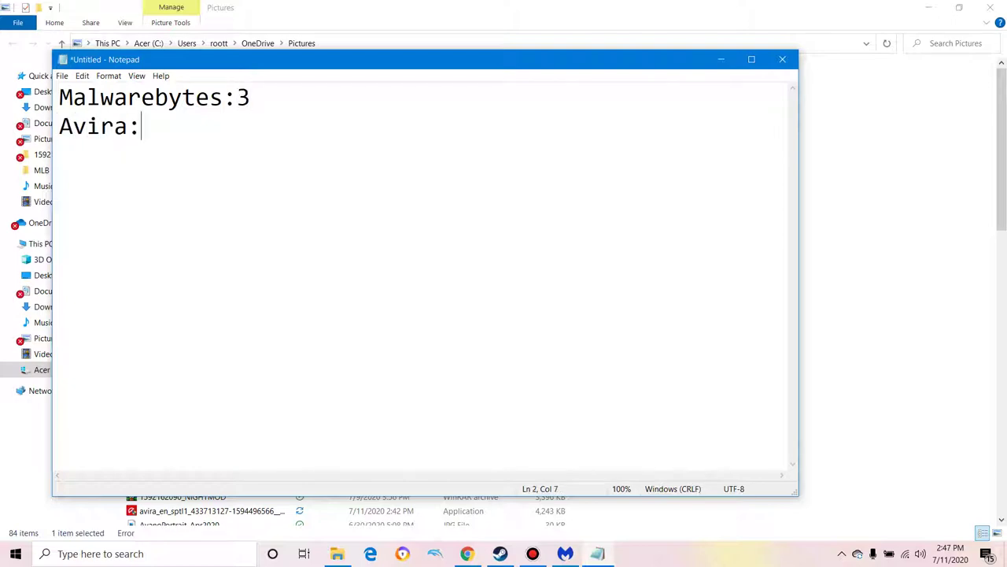
{"action": "type", "text": "16"}
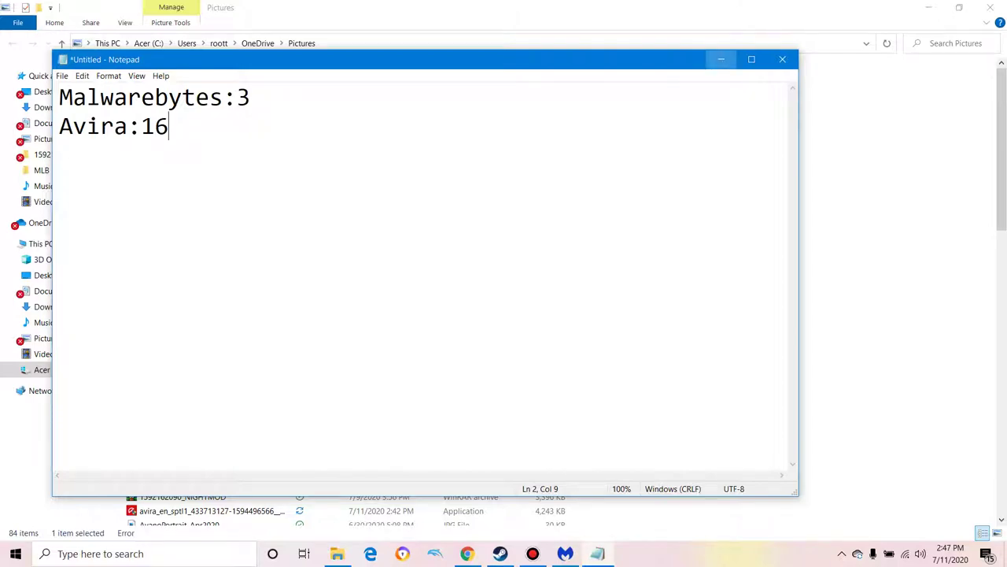
{"action": "left_click", "coordinate": [721, 59]}
{"action": "left_click", "coordinate": [928, 7]}
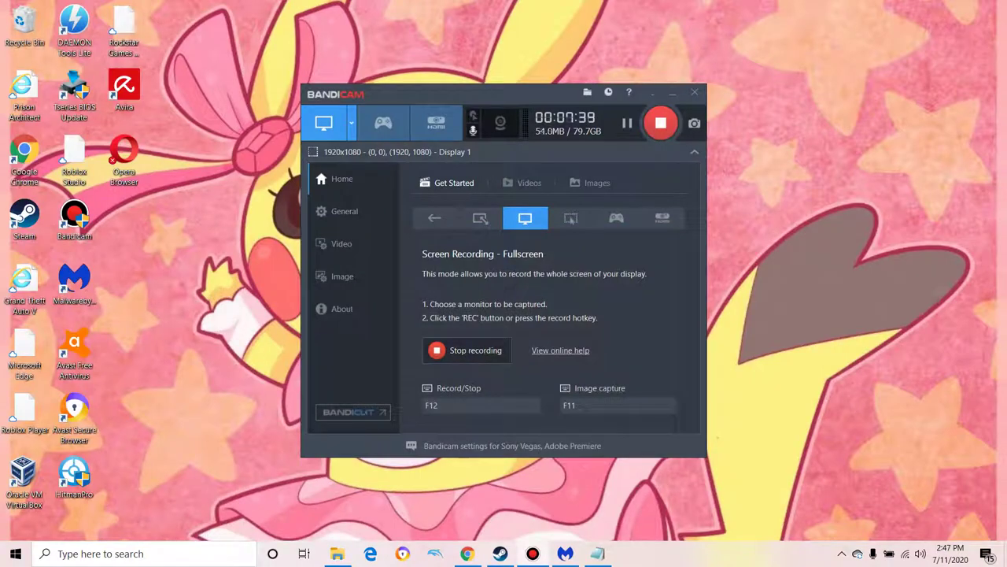
Step: Scan malware-samples-master with Avast and view its results showing 32 malware threats
{"action": "key", "text": "alt+Tab"}
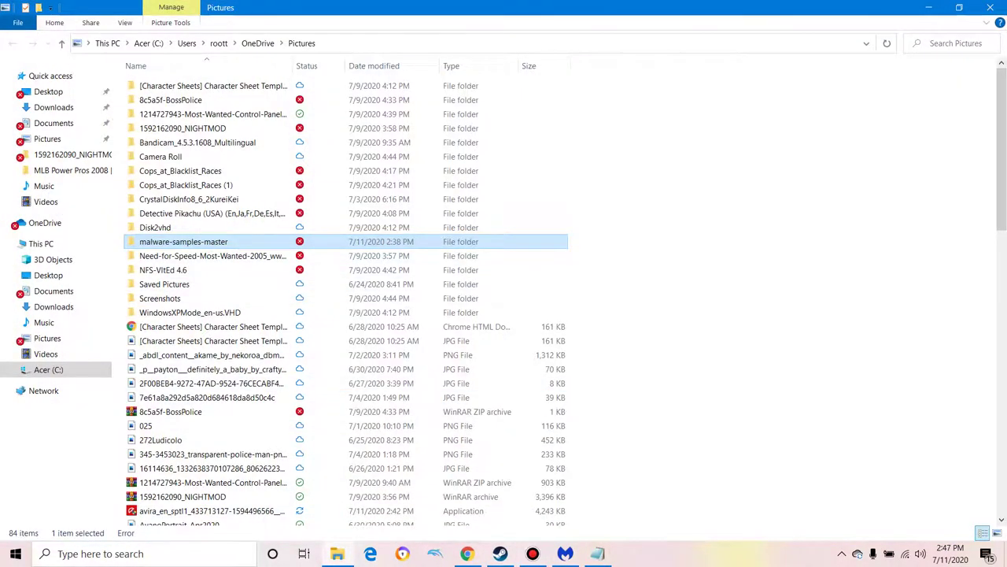
{"action": "right_click", "coordinate": [189, 241]}
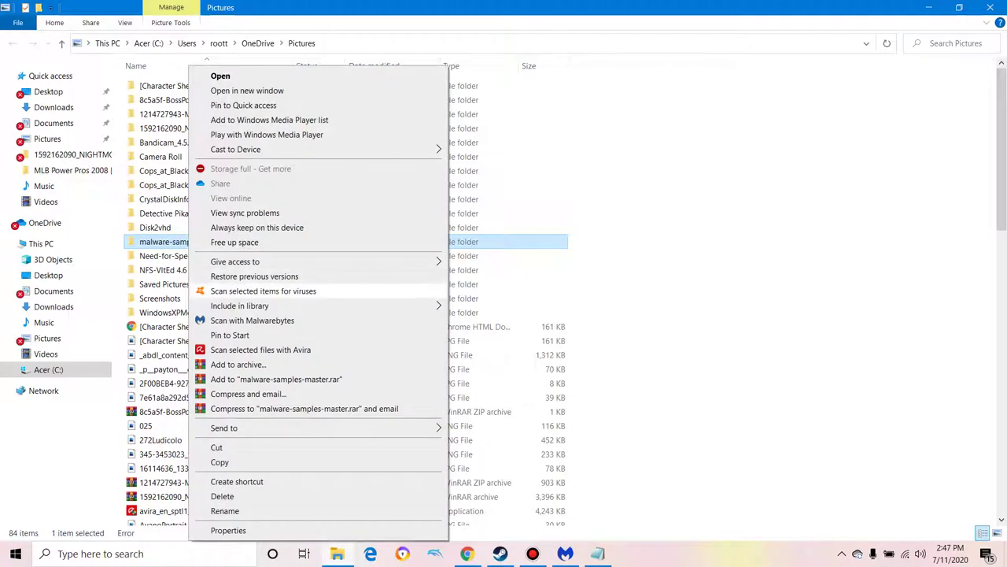
{"action": "key", "text": "Escape"}
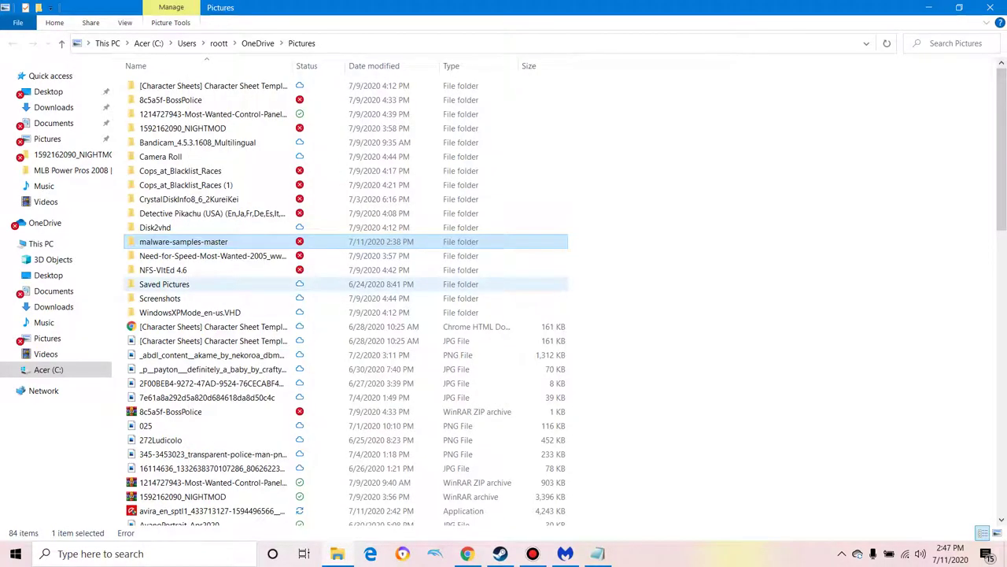
{"action": "mouse_move", "coordinate": [211, 284]}
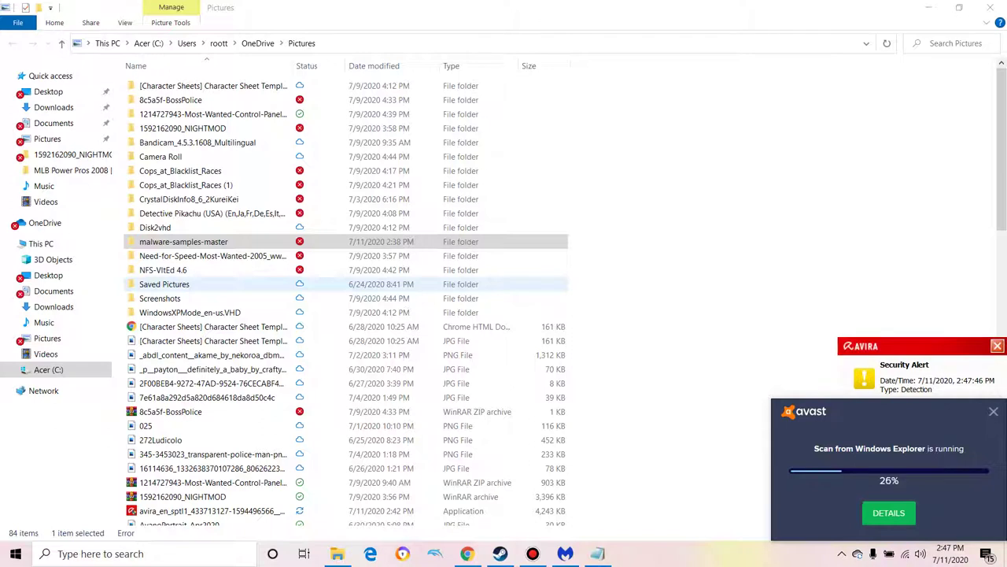
{"action": "left_click", "coordinate": [993, 411]}
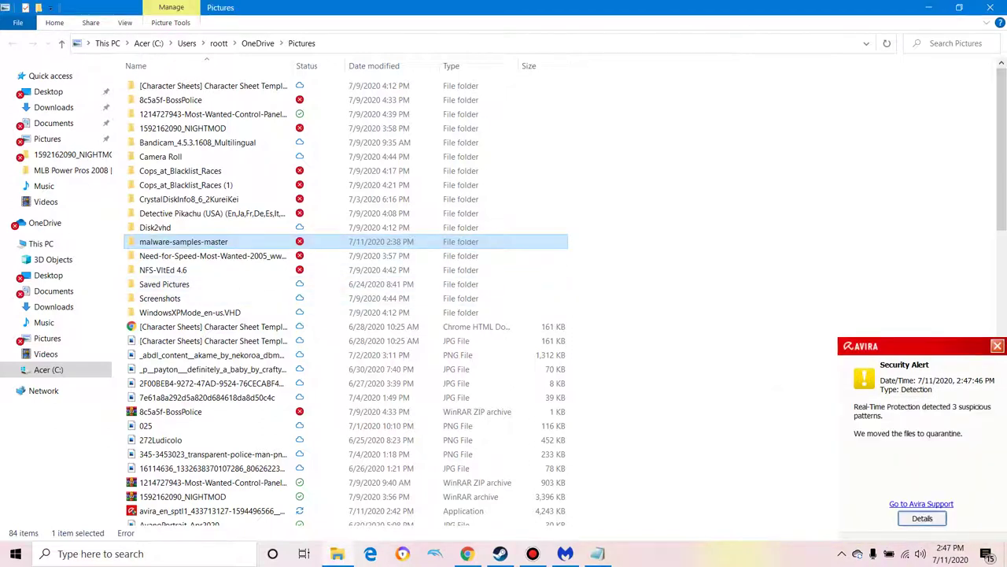
Step: Refresh the Pictures folder listing and look over its contents
{"action": "key", "text": "F5"}
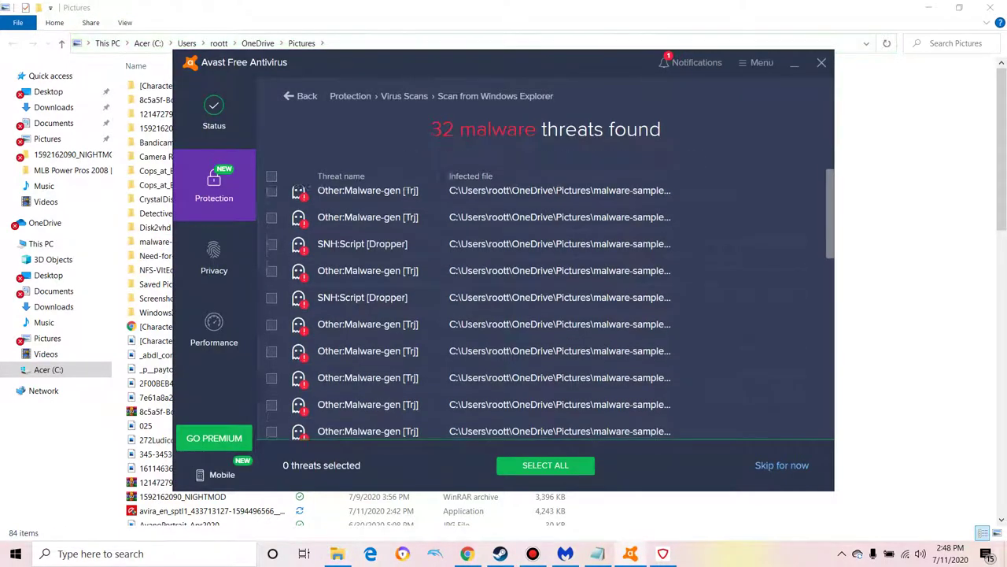
{"action": "scroll", "coordinate": [546, 307], "scroll_direction": "down", "scroll_amount": 10}
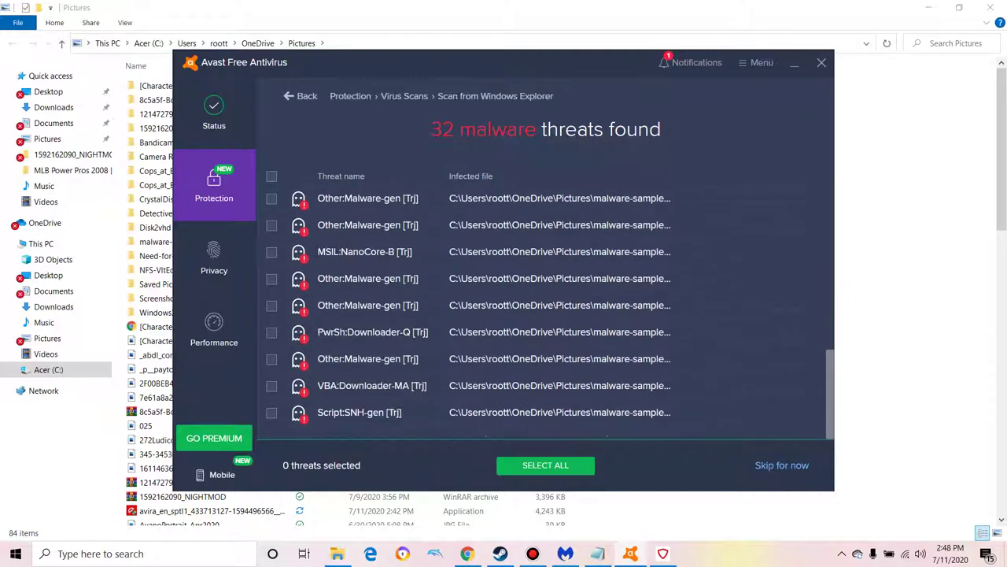
{"action": "scroll", "coordinate": [546, 312], "scroll_direction": "up", "scroll_amount": 10}
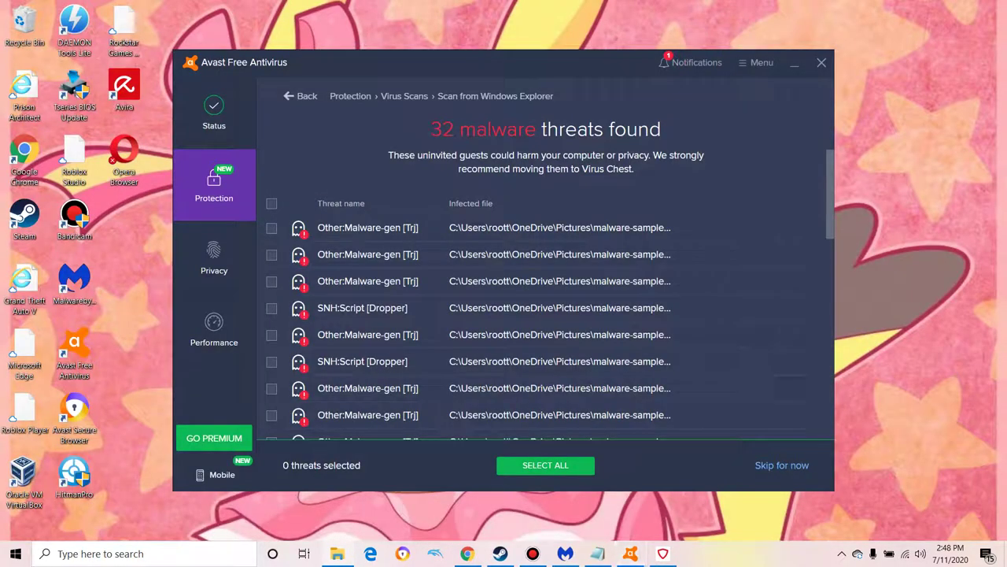
Step: Minimize the Avast results and bring the Notepad tally back to the front
{"action": "left_click", "coordinate": [794, 63]}
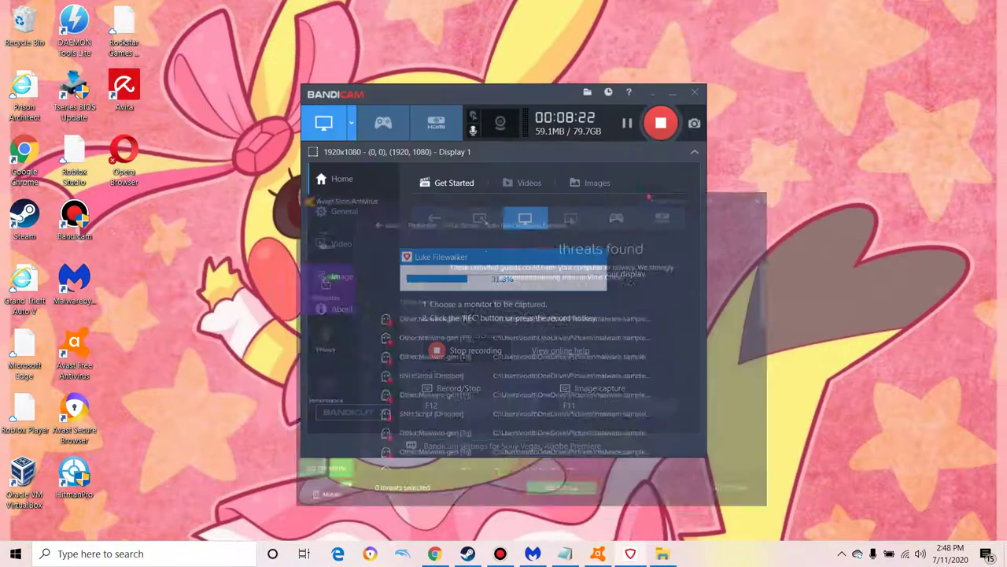
{"action": "left_click", "coordinate": [142, 553]}
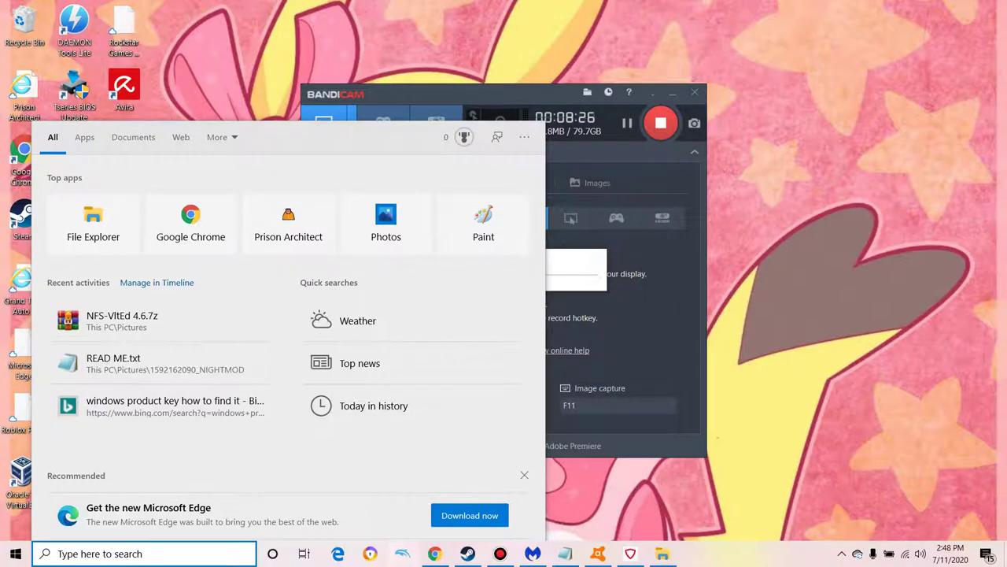
{"action": "left_click", "coordinate": [565, 553]}
Step: Add a third line reading 'Avast:32' below the Avira:16 count
{"action": "key", "text": "Return"}
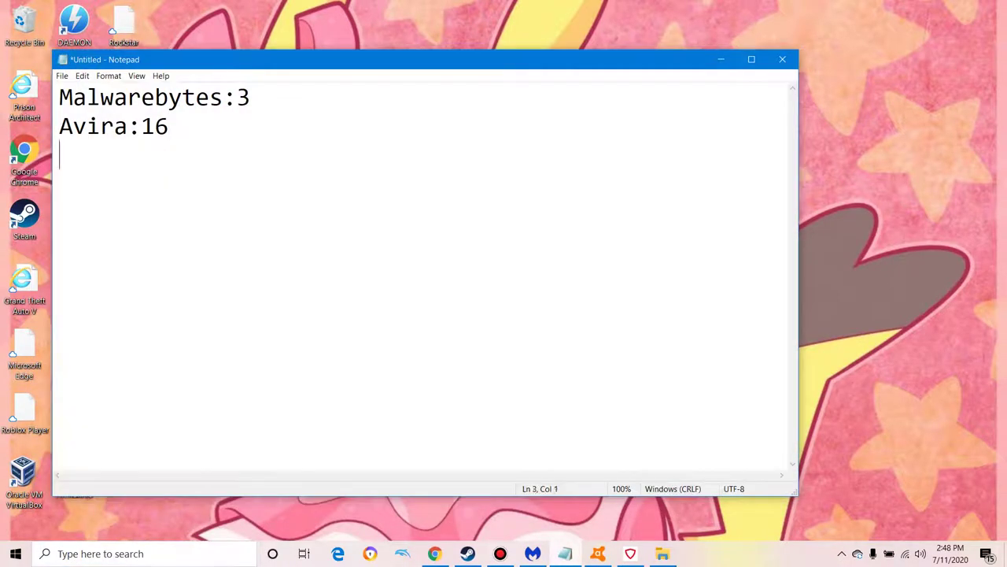
{"action": "type", "text": "Avasty"}
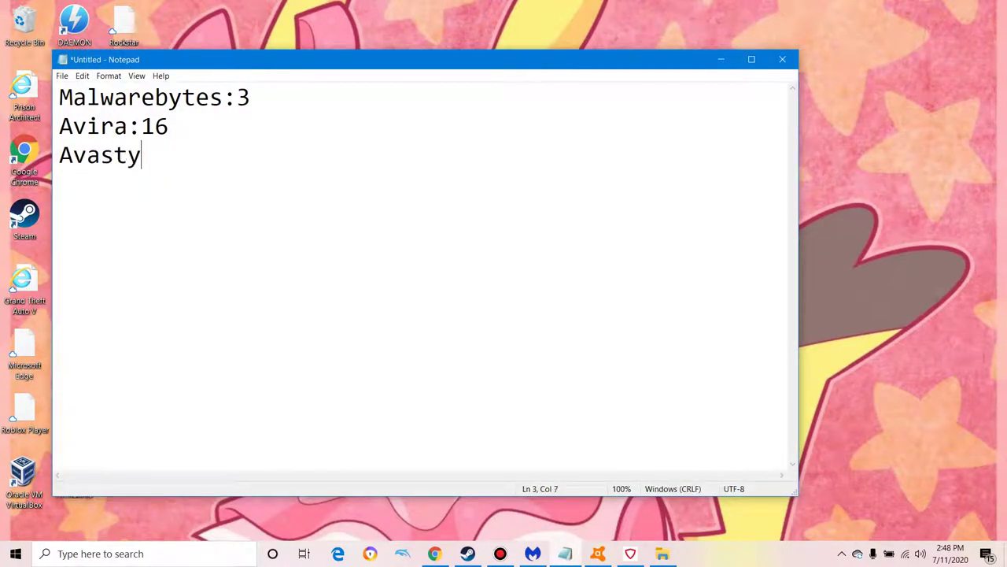
{"action": "key", "text": "BackSpace"}
{"action": "type", "text": "a:32"}
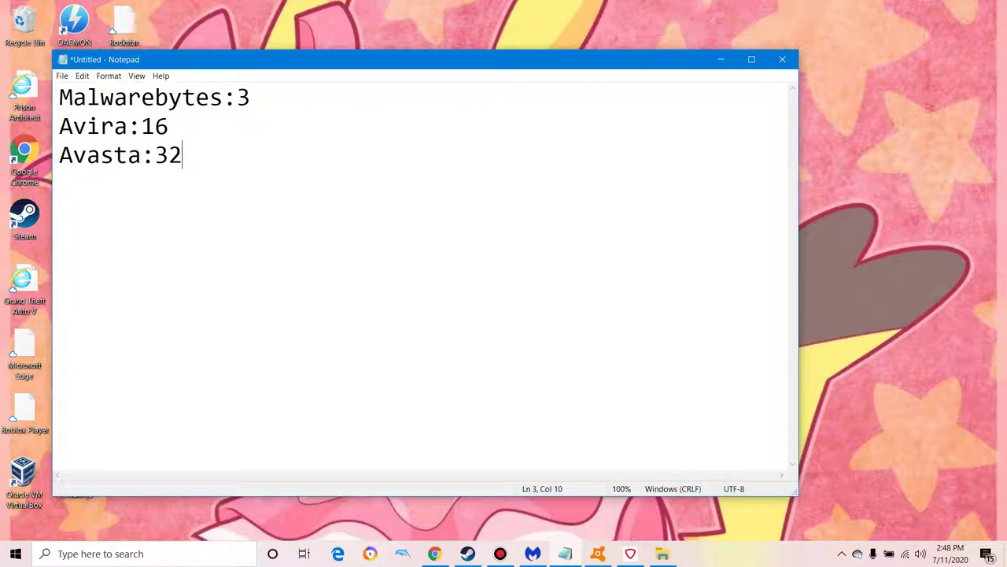
{"action": "key", "text": "Left"}
{"action": "key", "text": "Left"}
{"action": "key", "text": "Left"}
{"action": "key", "text": "BackSpace"}
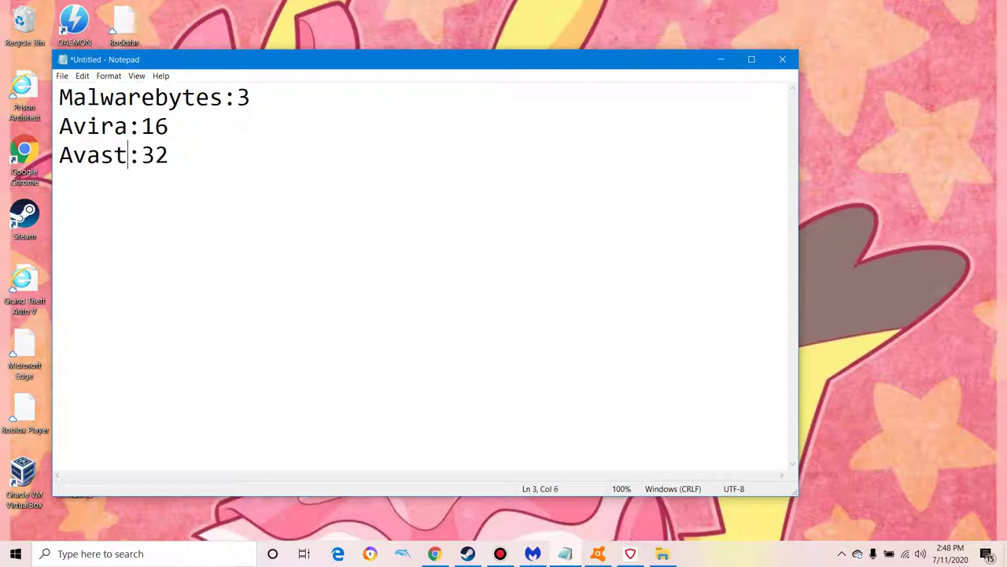
{"action": "left_click", "coordinate": [168, 155]}
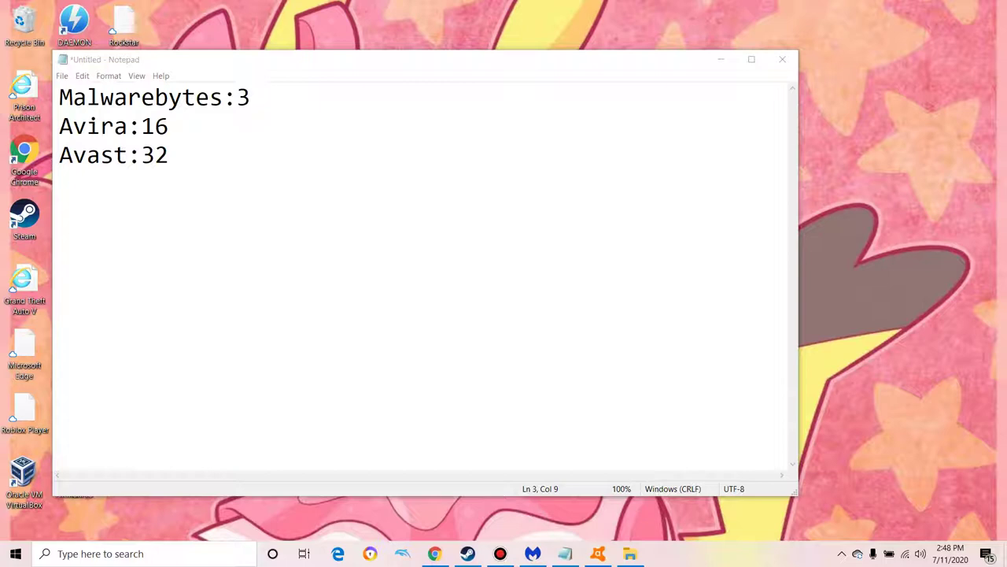
{"action": "left_click", "coordinate": [61, 76]}
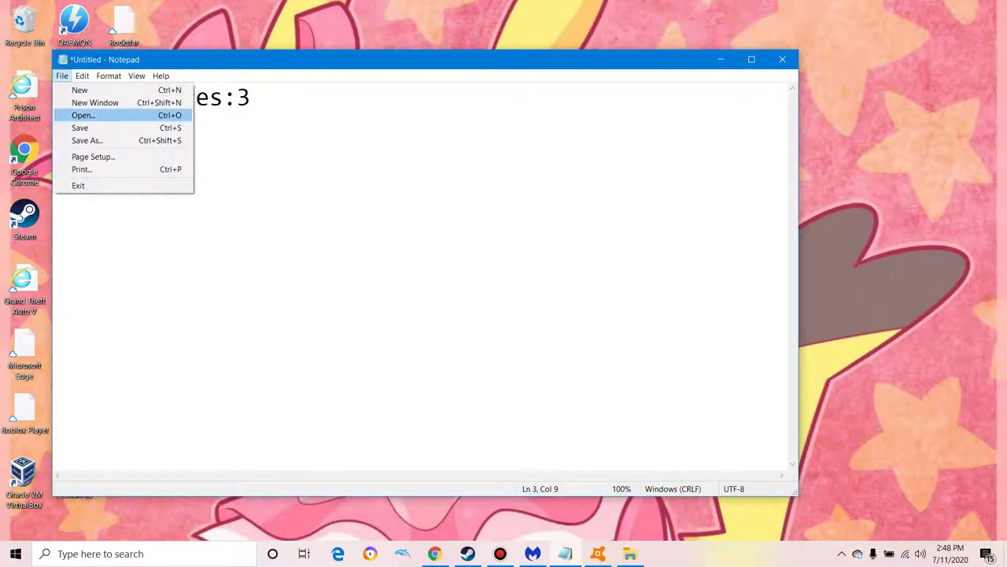
{"action": "key", "text": "Return"}
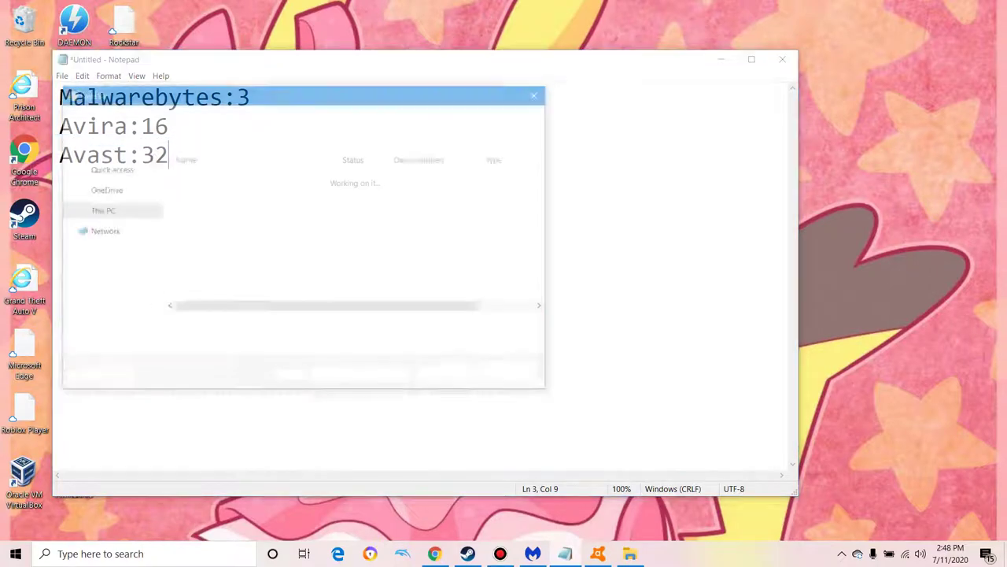
{"action": "left_click", "coordinate": [157, 327]}
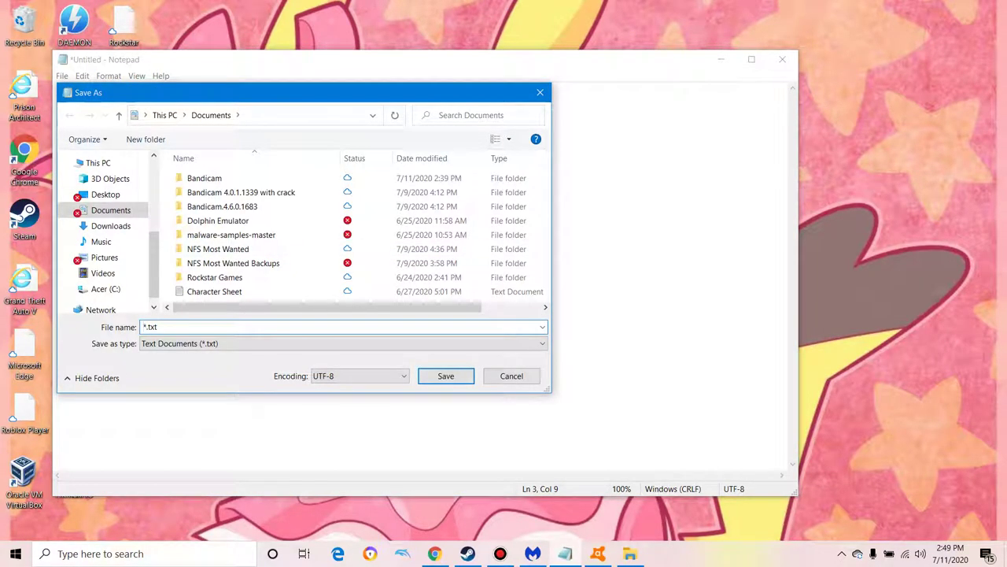
{"action": "type", "text": "log"}
{"action": "key", "text": "Return"}
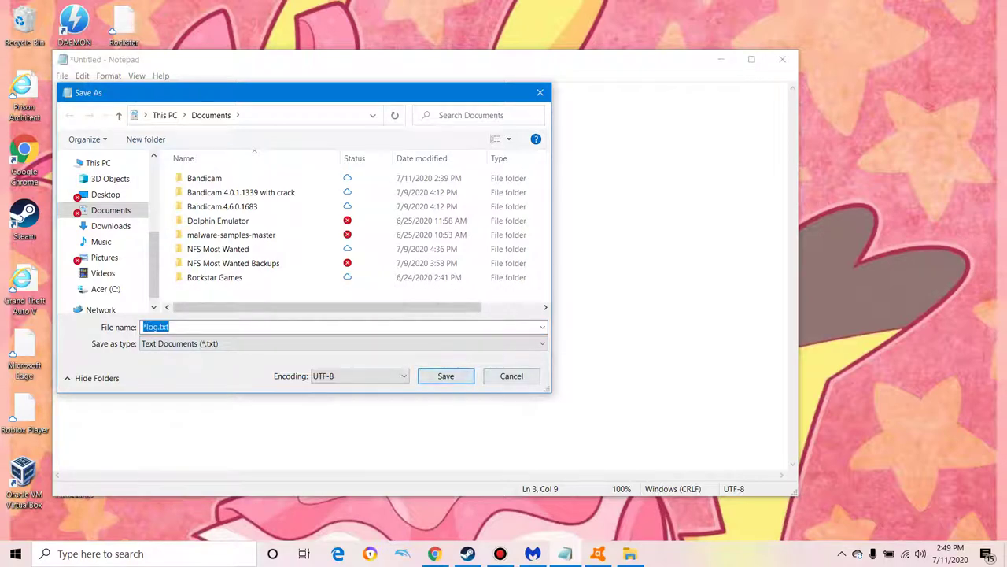
{"action": "left_click_drag", "start_coordinate": [236, 92], "coordinate": [327, 40]}
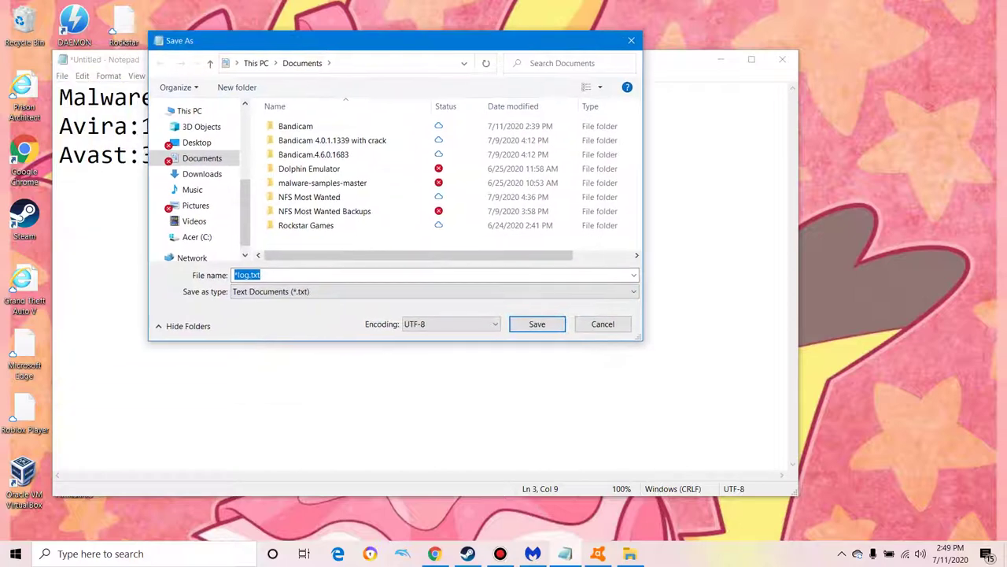
{"action": "left_click_drag", "start_coordinate": [251, 181], "coordinate": [261, 181]}
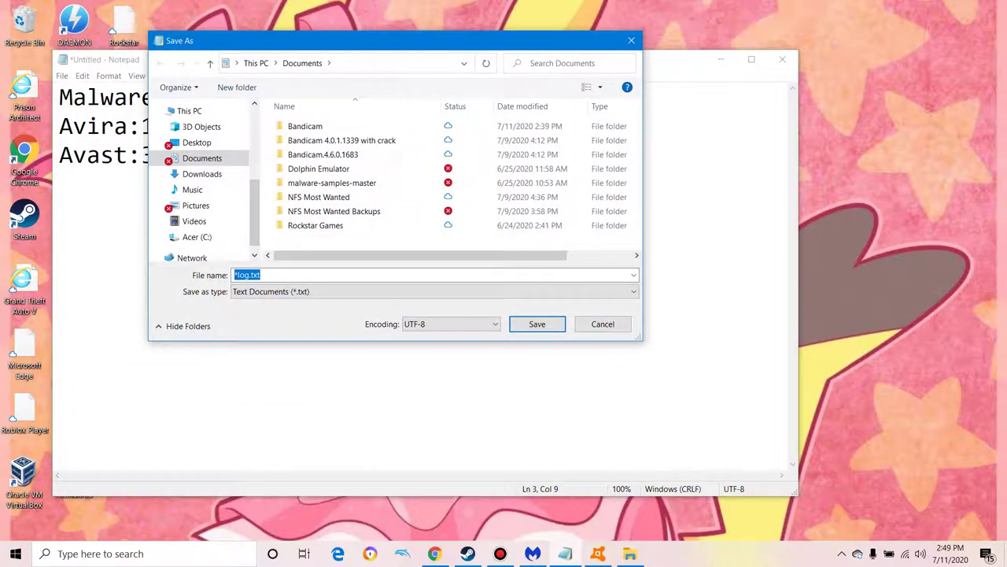
{"action": "left_click", "coordinate": [201, 126]}
{"action": "left_click", "coordinate": [197, 141]}
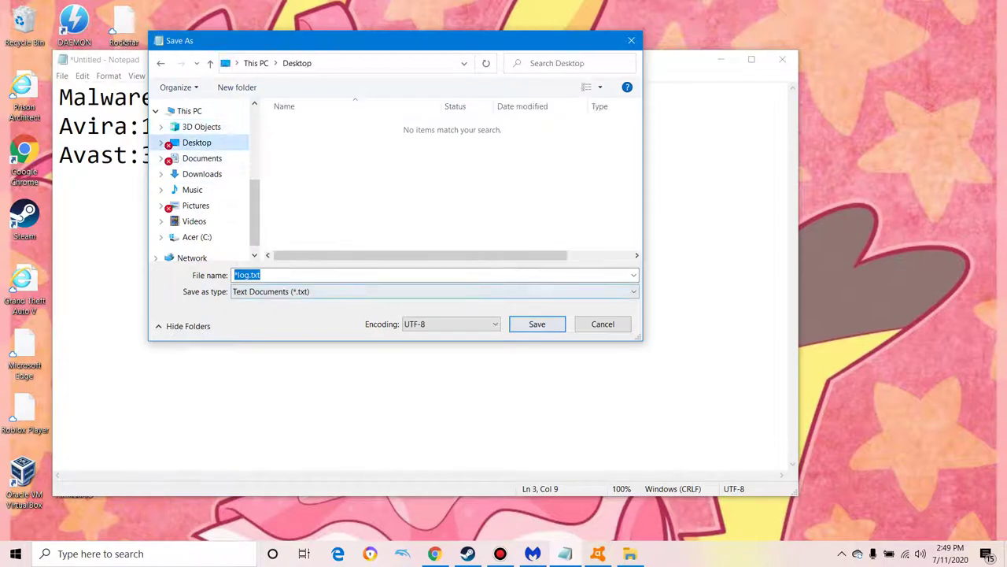
{"action": "left_click", "coordinate": [433, 291]}
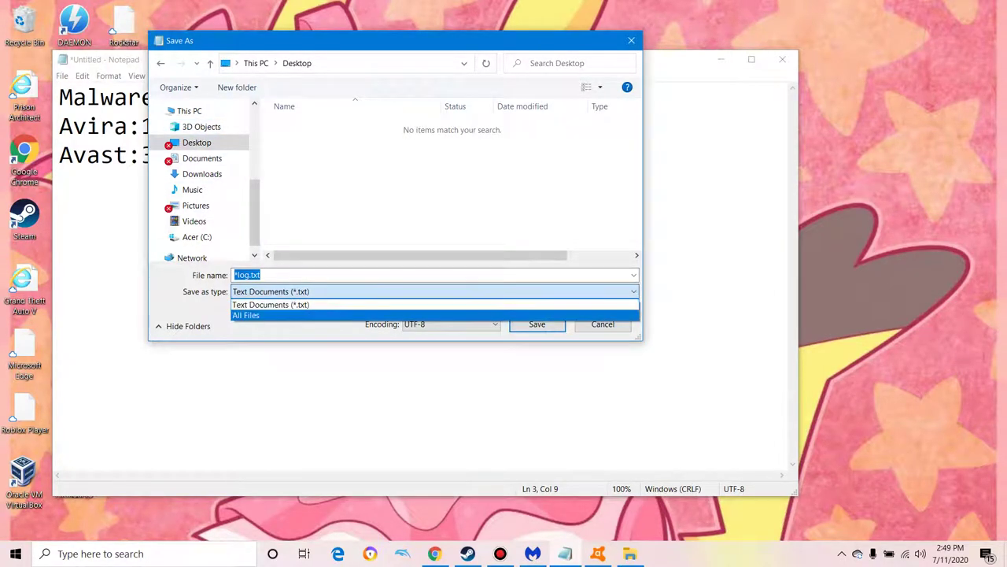
{"action": "key", "text": "Escape"}
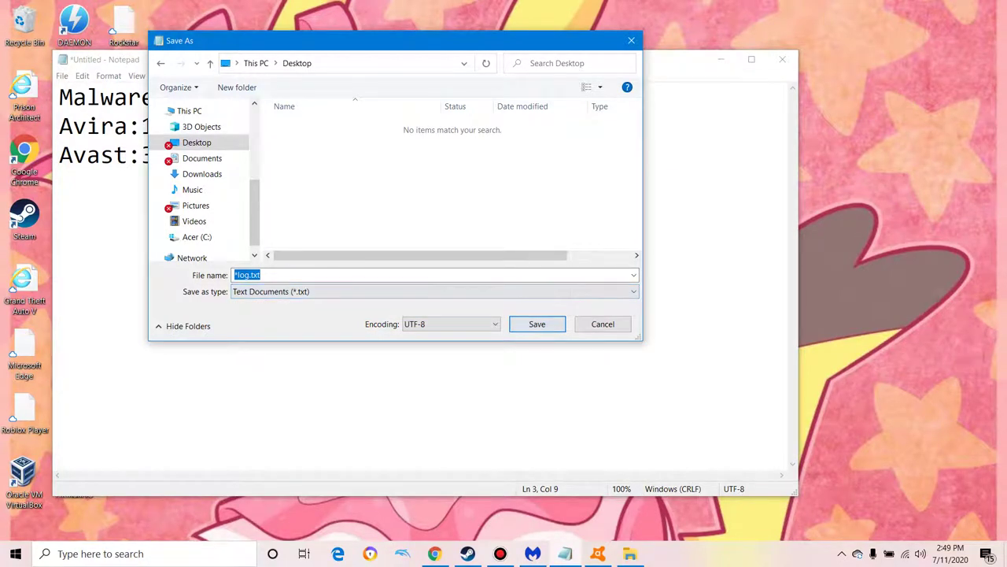
{"action": "key", "text": "alt+Down"}
{"action": "key", "text": "Down"}
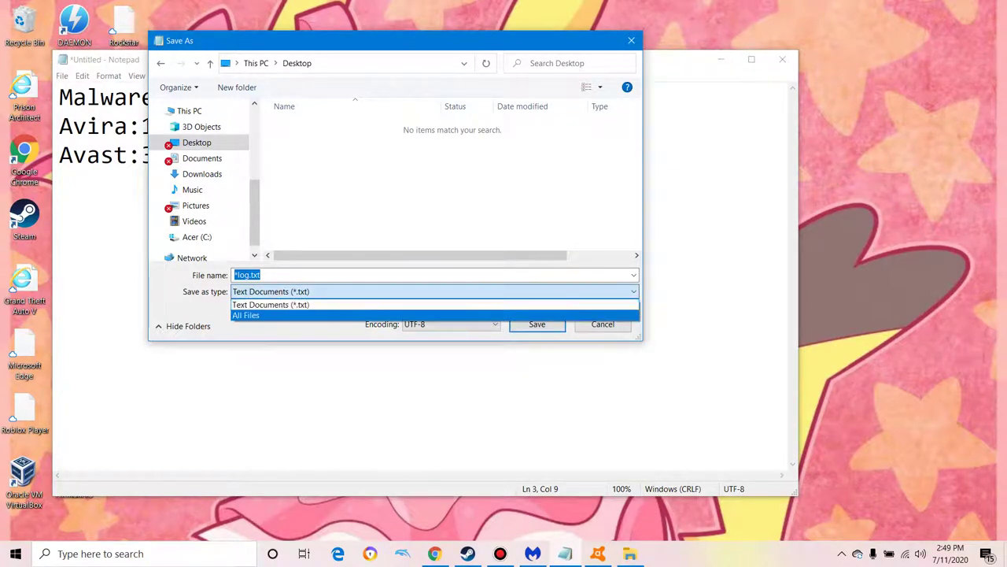
{"action": "key", "text": "Return"}
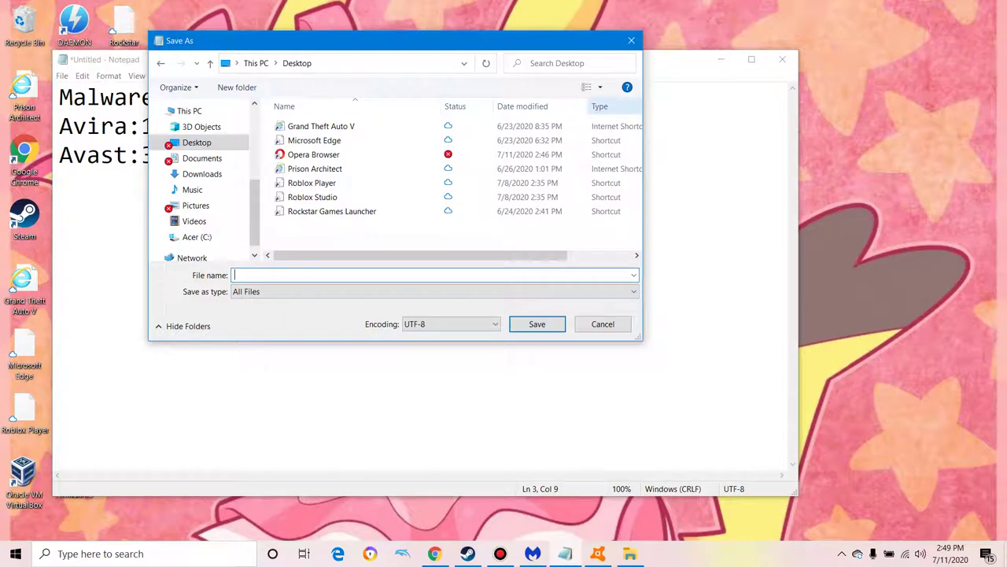
{"action": "key", "text": "Escape"}
{"action": "key", "text": "alt+f"}
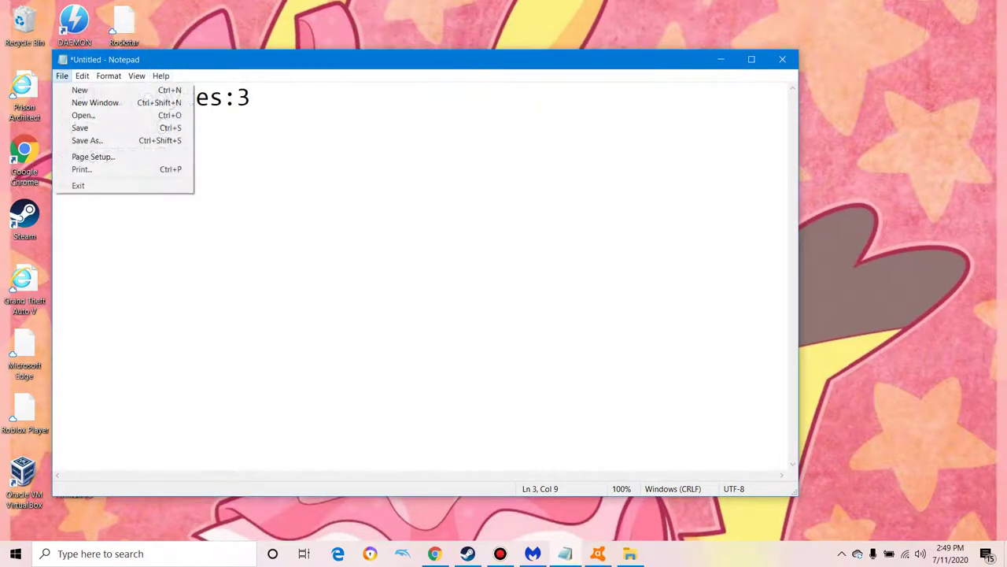
{"action": "key", "text": "Down"}
{"action": "key", "text": "Down"}
{"action": "key", "text": "Down"}
{"action": "key", "text": "Down"}
{"action": "key", "text": "Return"}
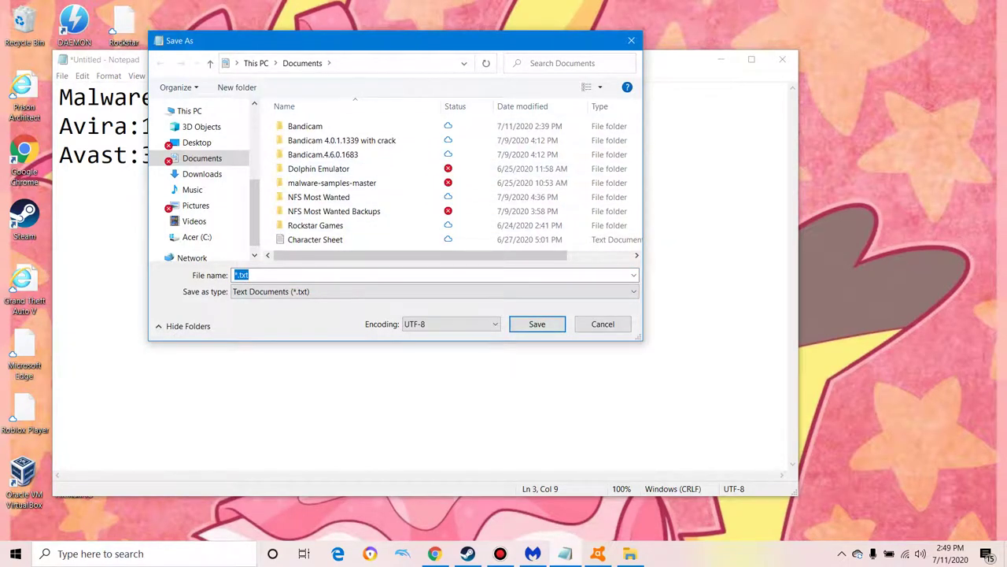
{"action": "key", "text": "Escape"}
{"action": "key", "text": "ctrl+Home"}
{"action": "key", "text": "alt+f"}
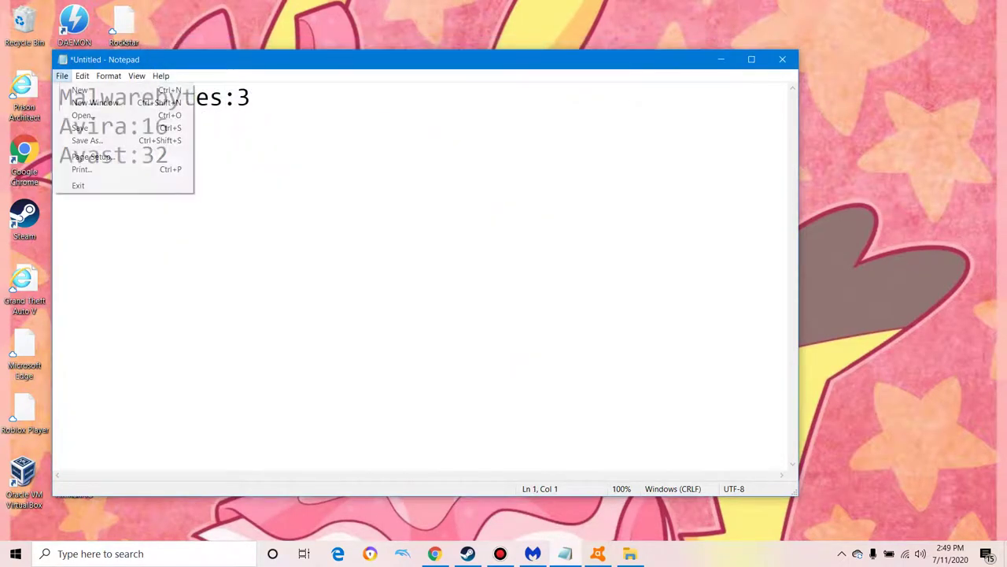
{"action": "key", "text": "Down"}
{"action": "key", "text": "Down"}
{"action": "key", "text": "Down"}
{"action": "key", "text": "Return"}
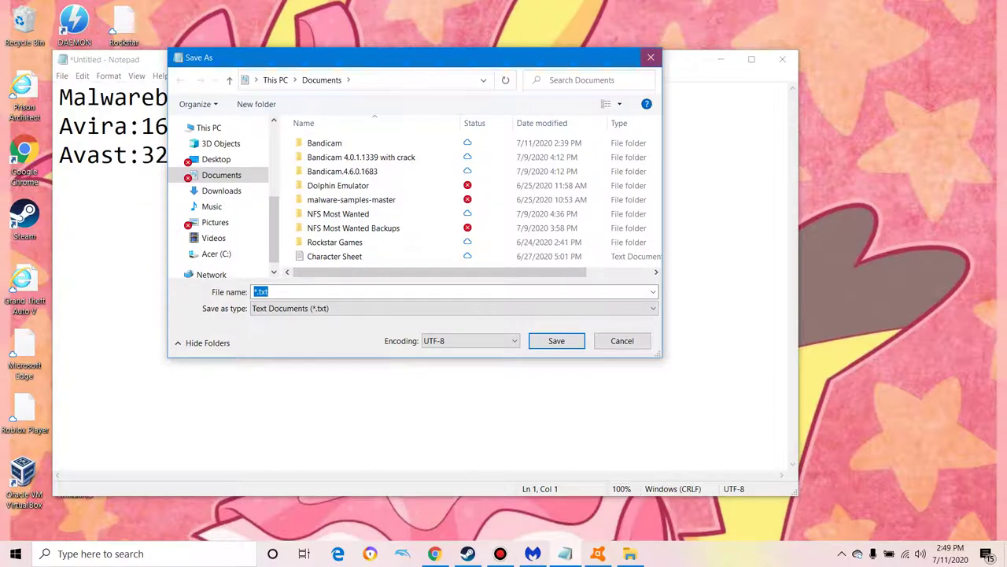
{"action": "key", "text": "Escape"}
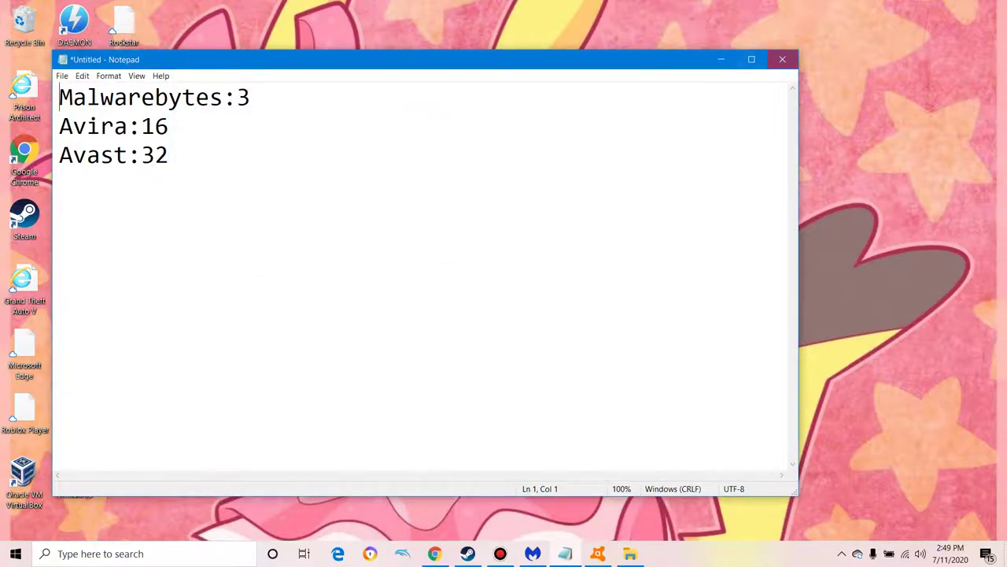
Step: Close Notepad choosing Don't Save, leaving the Bandicam window visible
{"action": "left_click", "coordinate": [783, 59]}
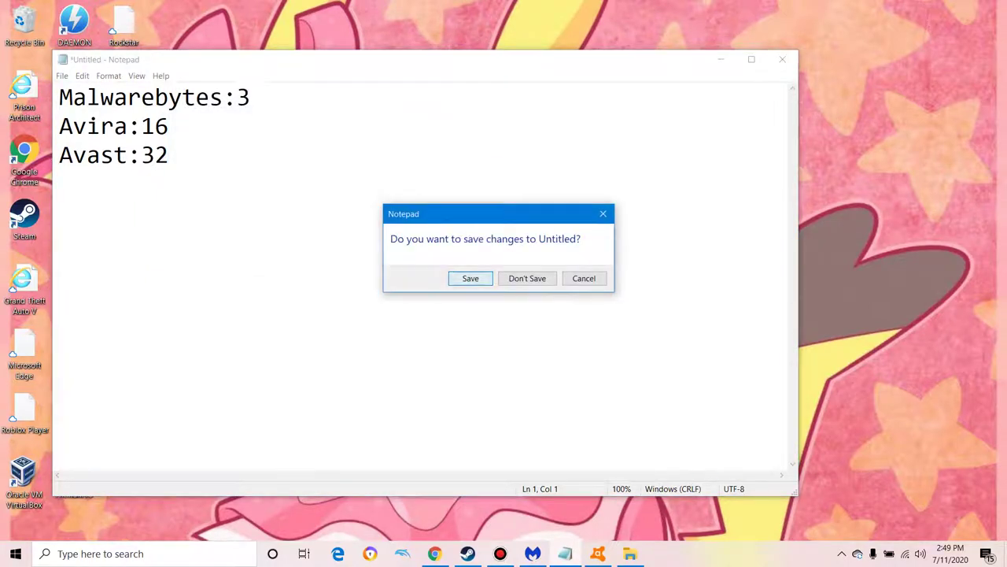
{"action": "key", "text": "Tab"}
{"action": "key", "text": "Return"}
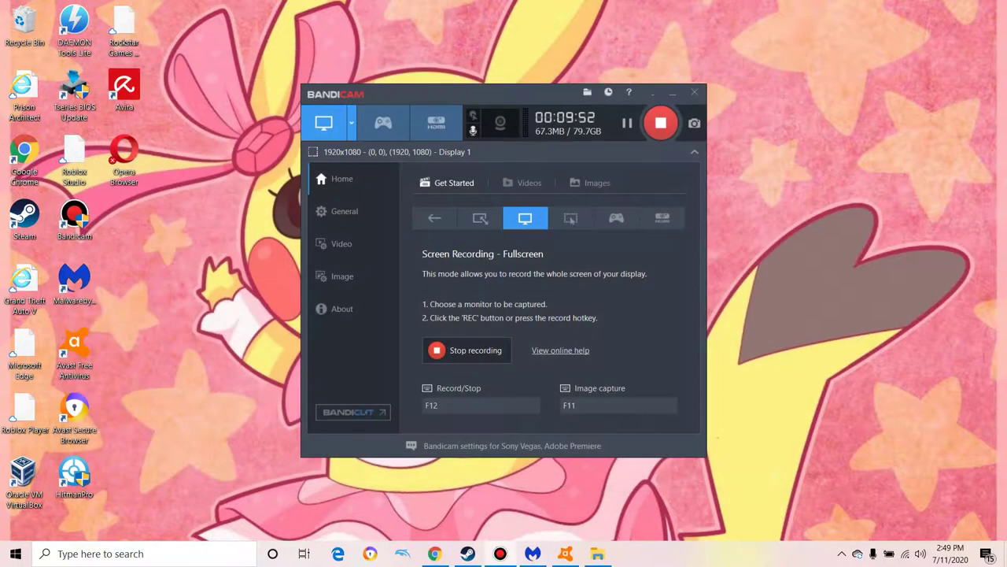